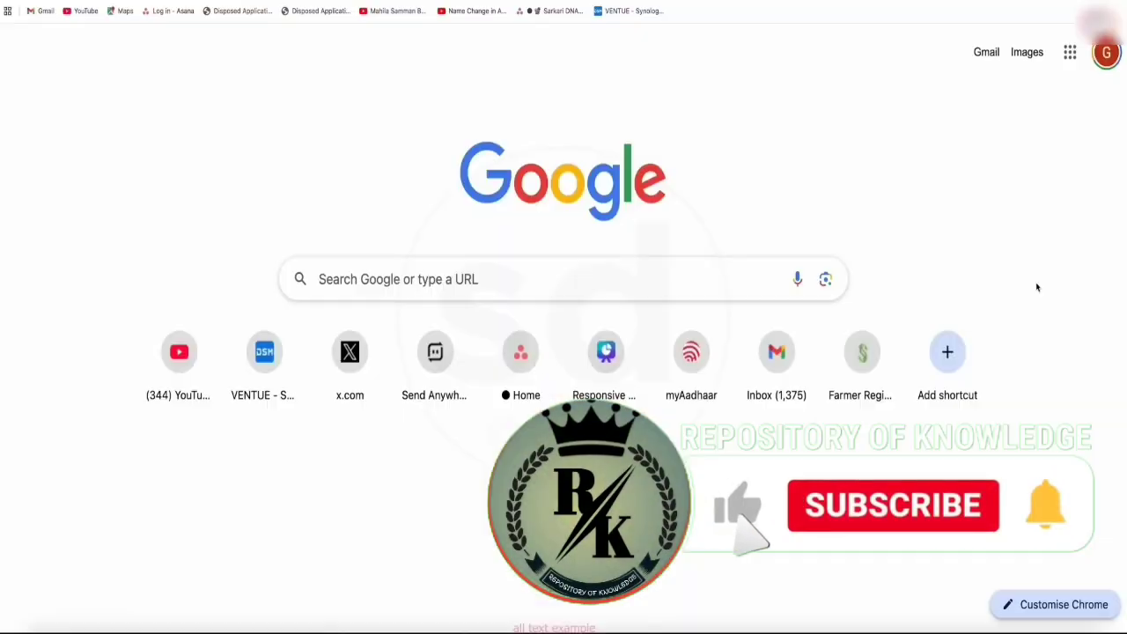
# Step: Search Google for 'upfr agristack gov in up' and open the Farmer Registry - Agri Stack result
pyautogui.click(541, 278)
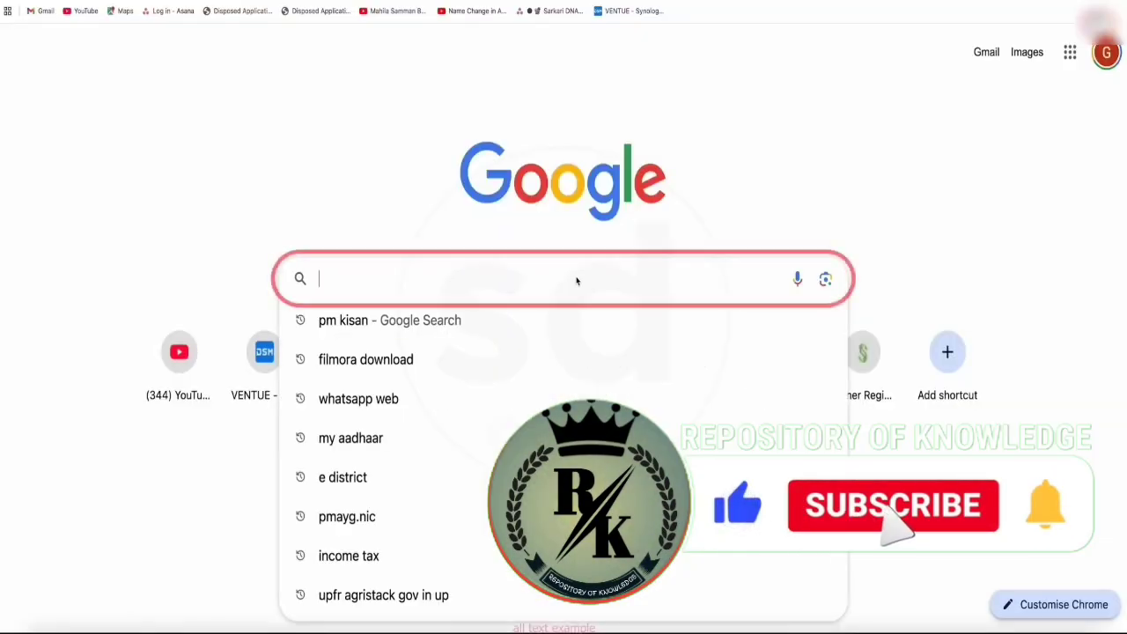
pyautogui.write('up')
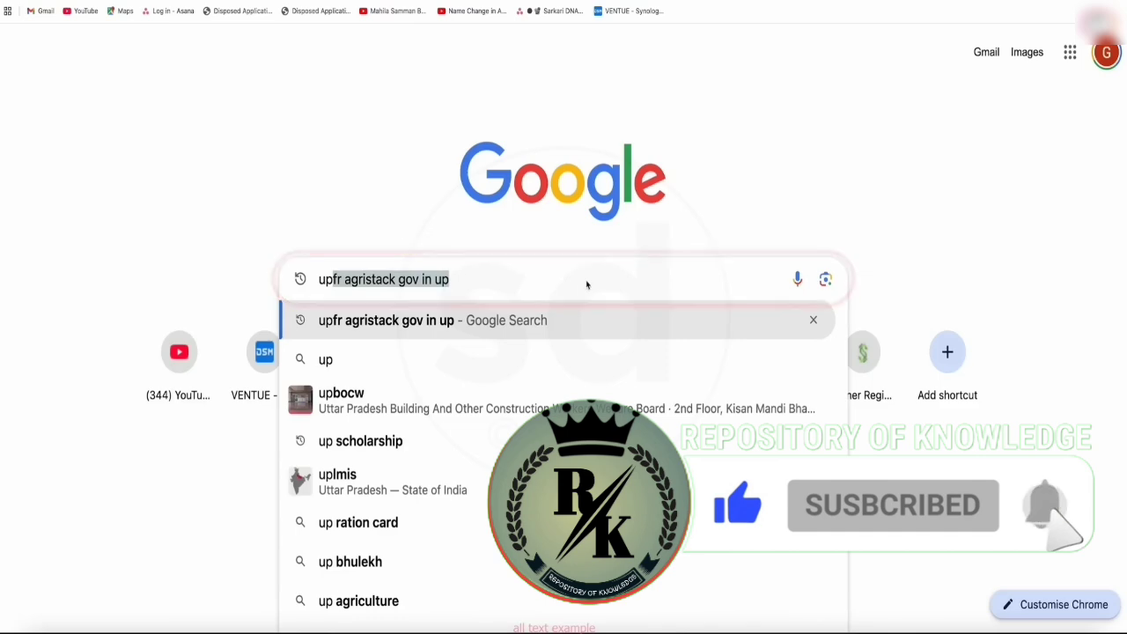
pyautogui.click(587, 284)
pyautogui.press('Return')
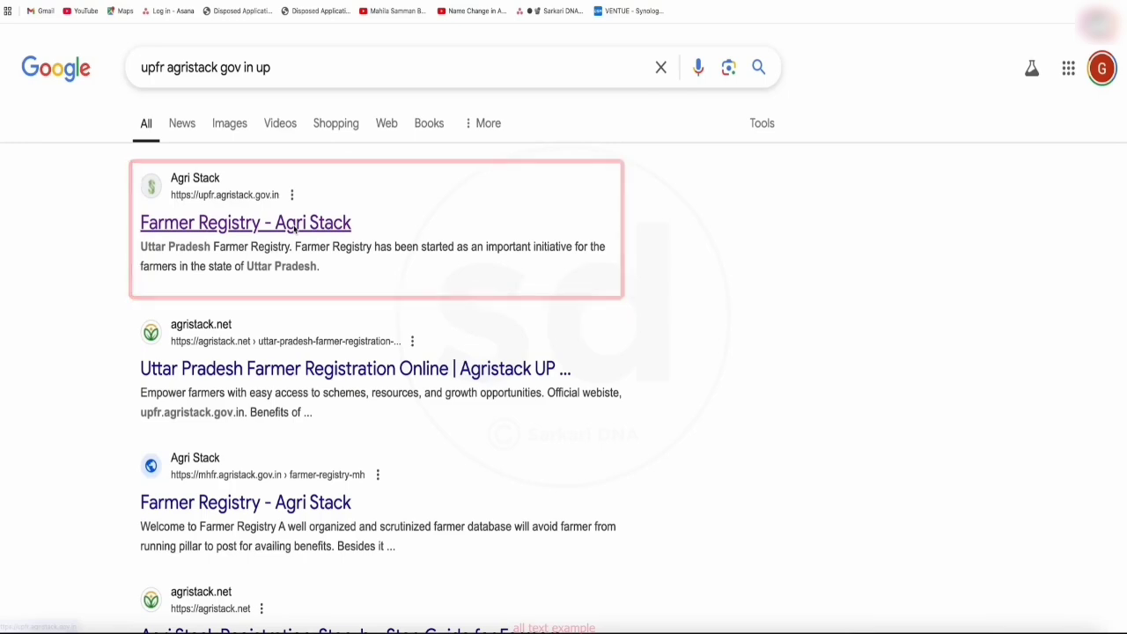
pyautogui.click(294, 224)
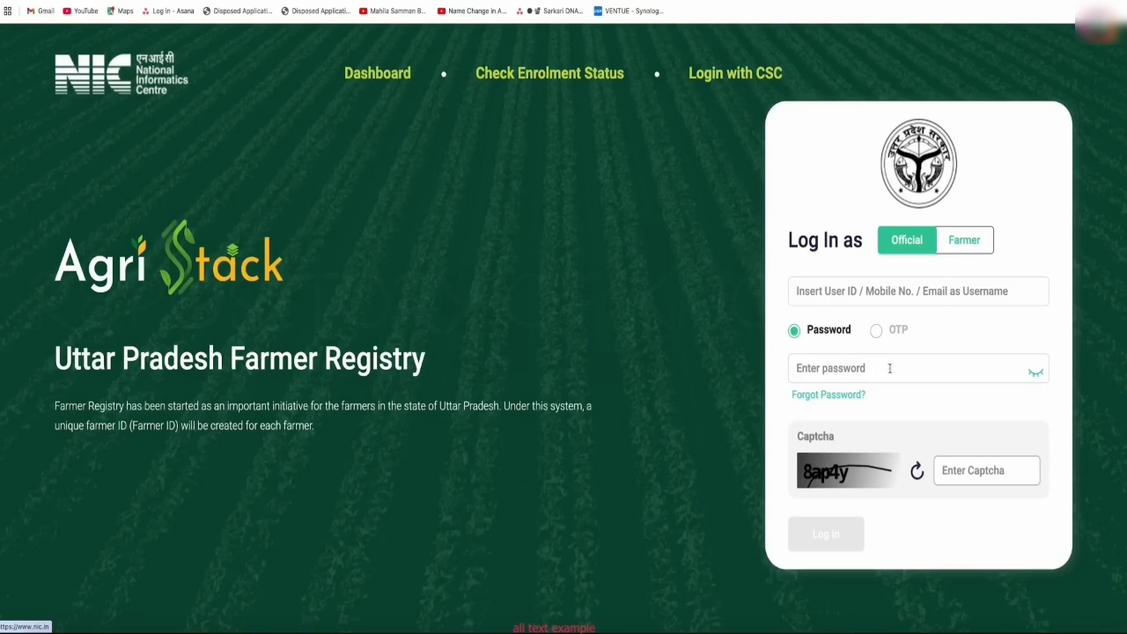
# Step: Switch the login card to Farmer and begin creating a new user account
pyautogui.click(965, 251)
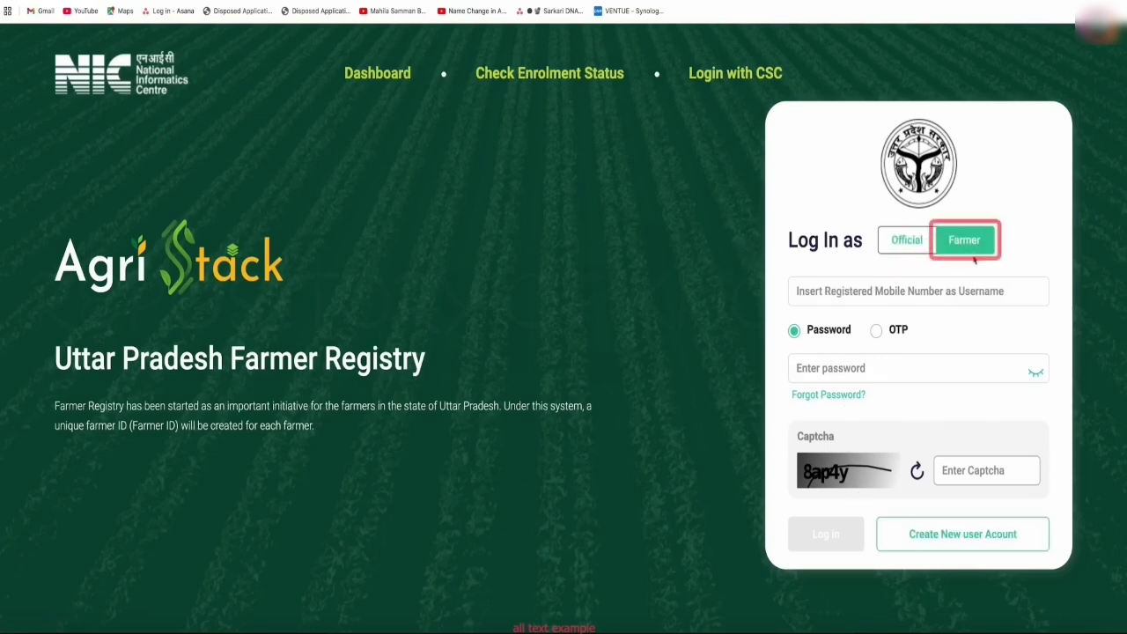
pyautogui.click(907, 293)
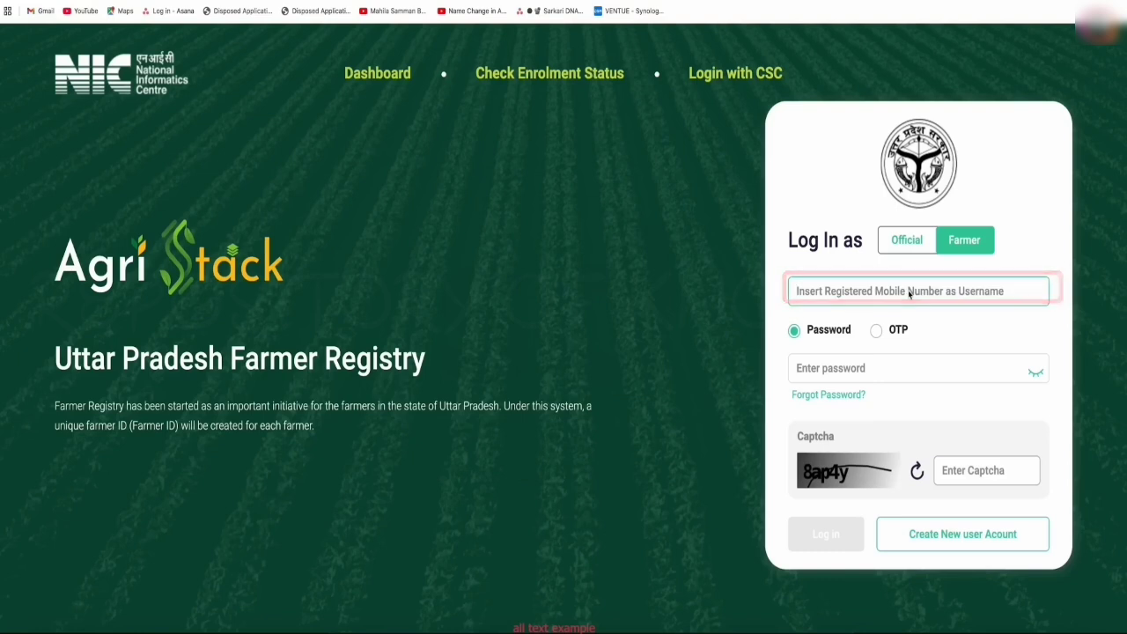
pyautogui.click(662, 293)
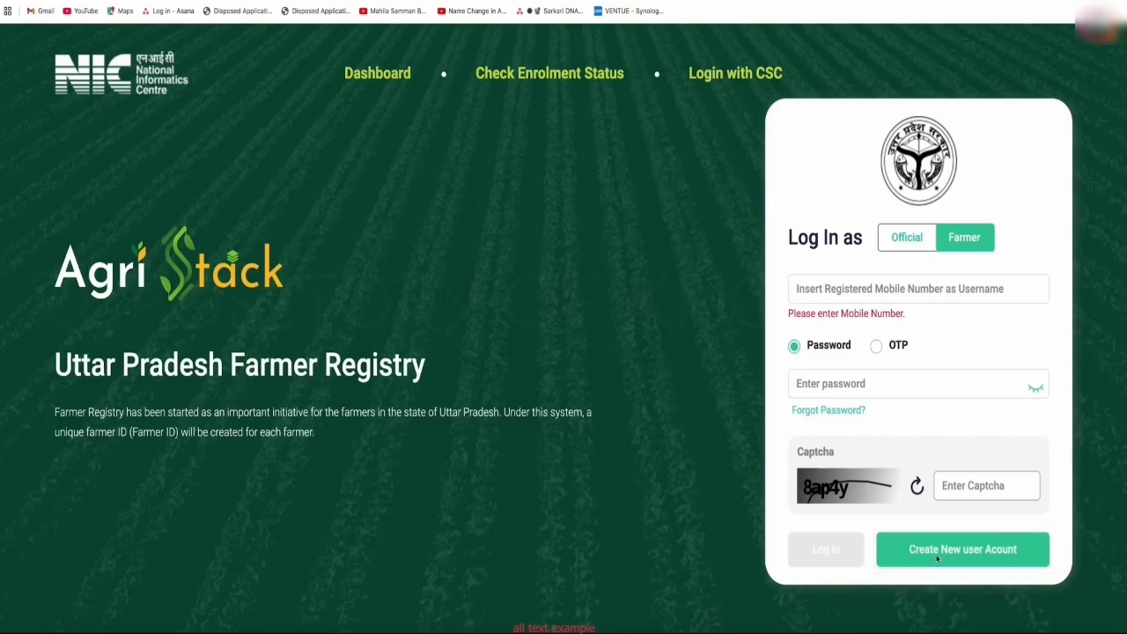
pyautogui.click(942, 558)
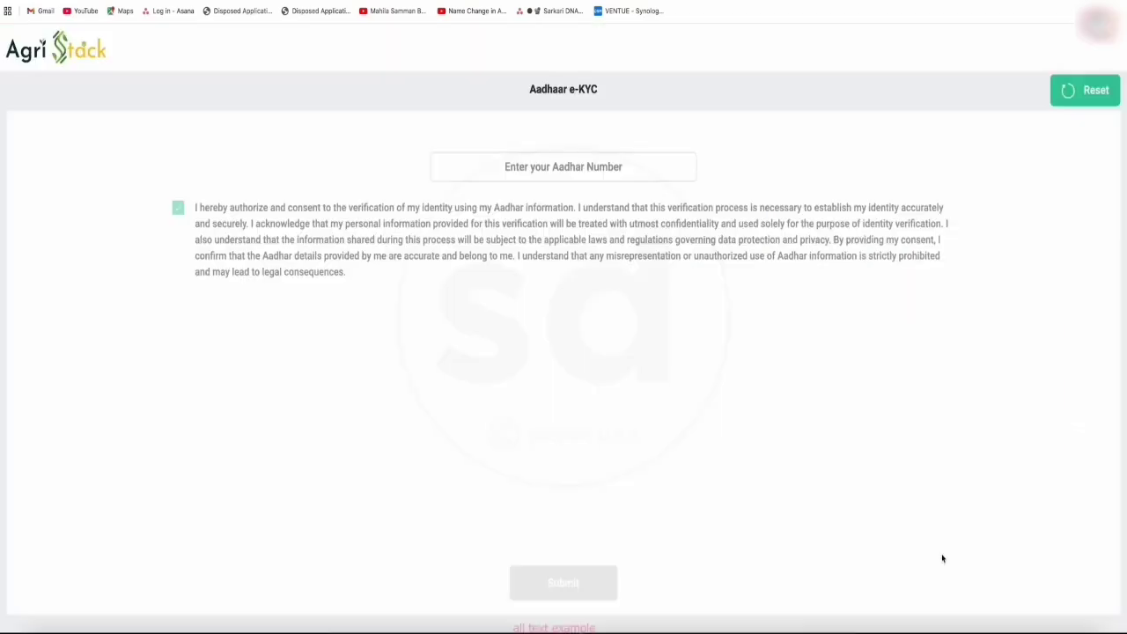
# Step: Paste the farmer's Aadhaar number, submit it, and confirm with the received OTP
pyautogui.click(546, 172)
pyautogui.hotkey('ctrl', 'v')
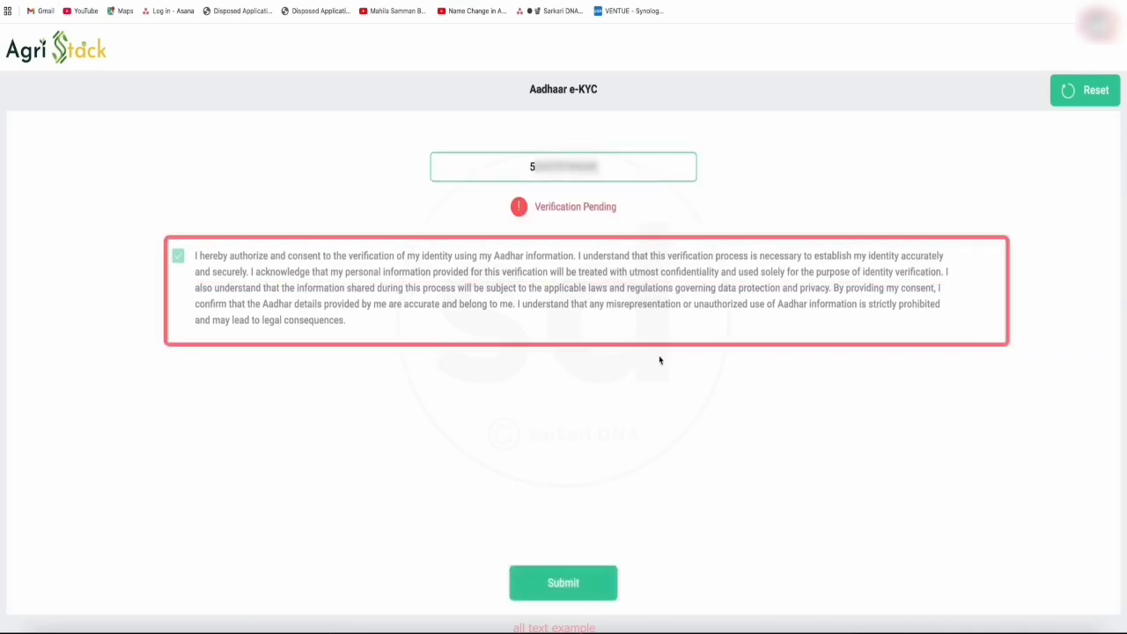
pyautogui.click(579, 586)
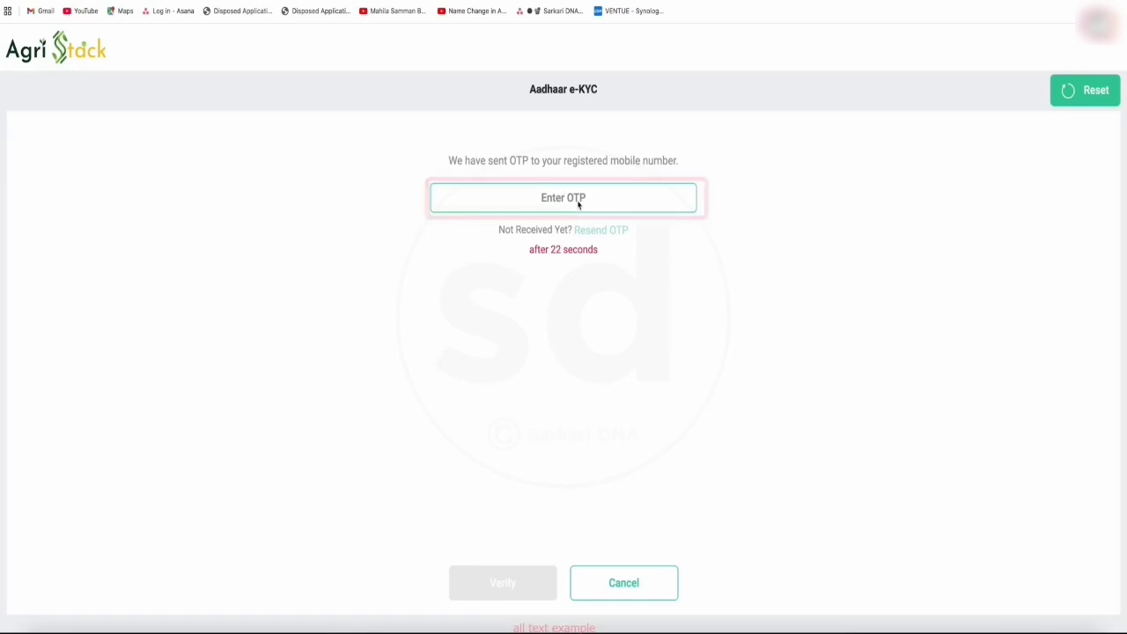
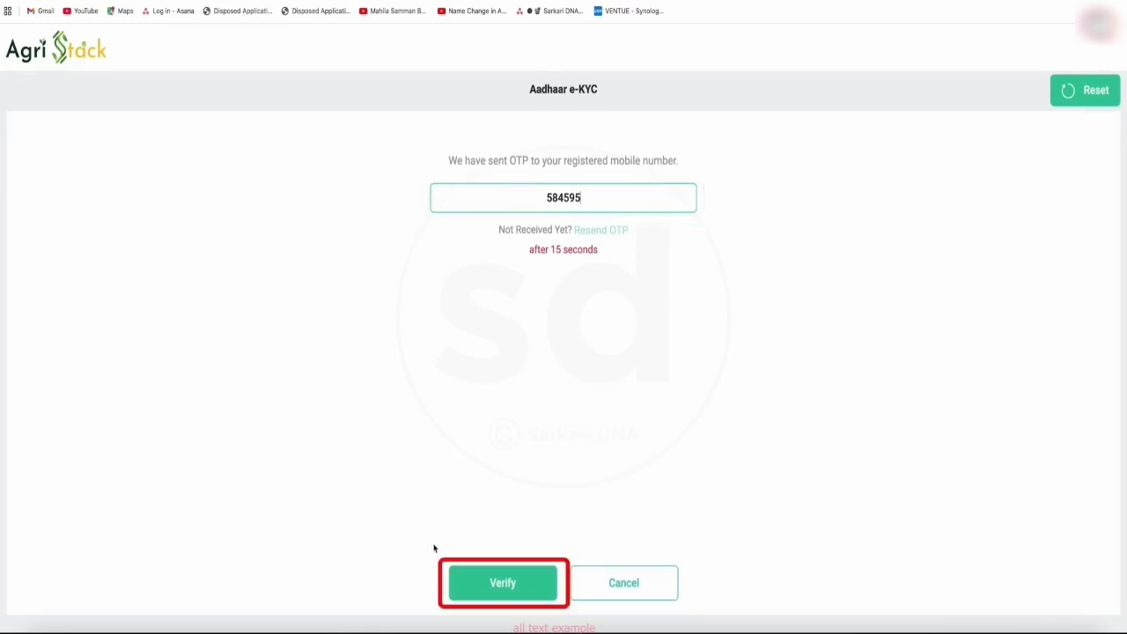
pyautogui.click(520, 591)
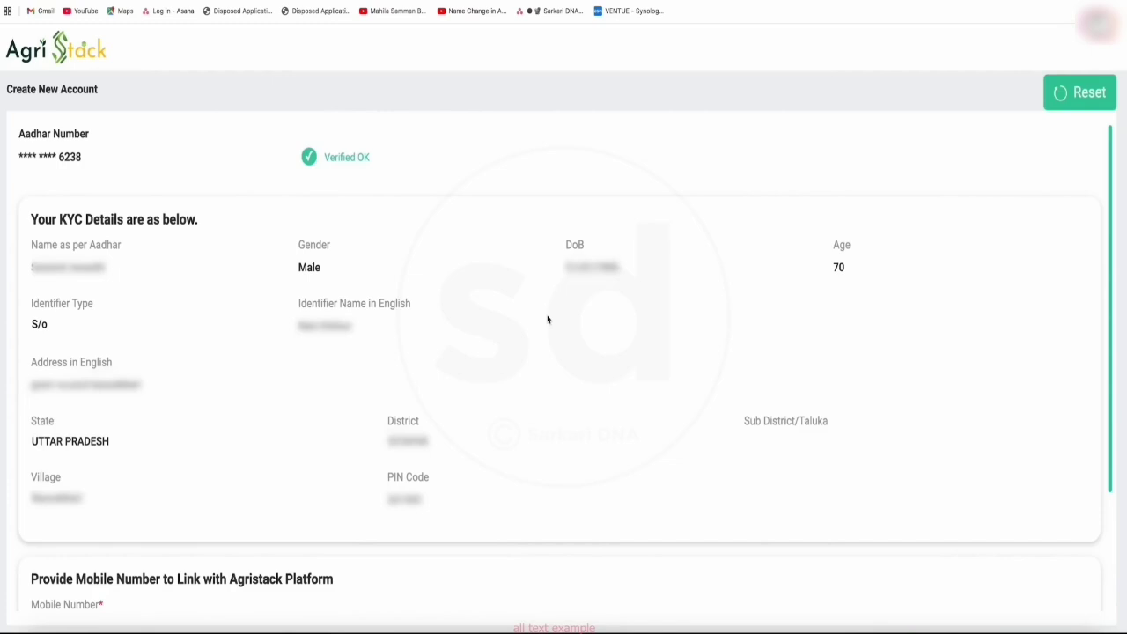
# Step: Enter the mobile verification OTP and verify the farmer's mobile number
pyautogui.scroll(-2, 472, 377)
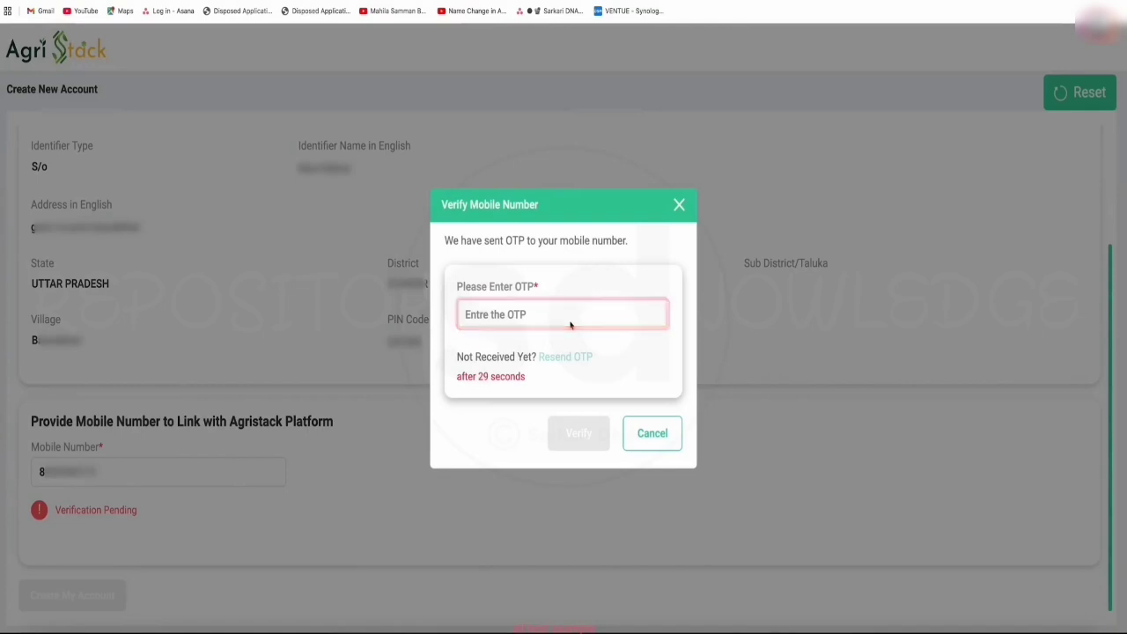
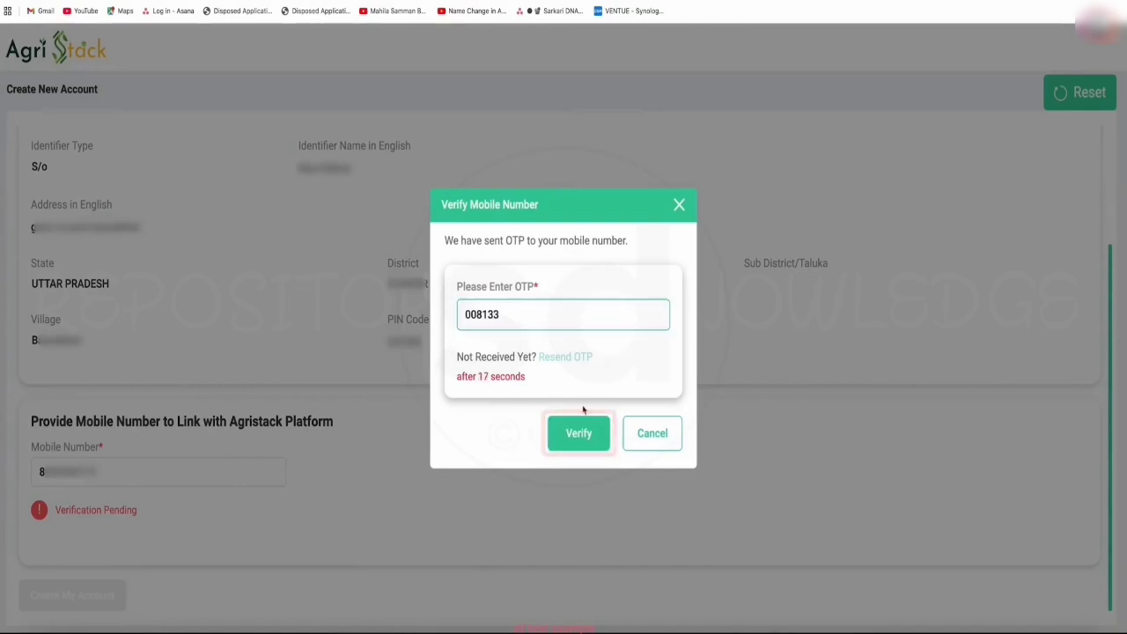
pyautogui.click(583, 431)
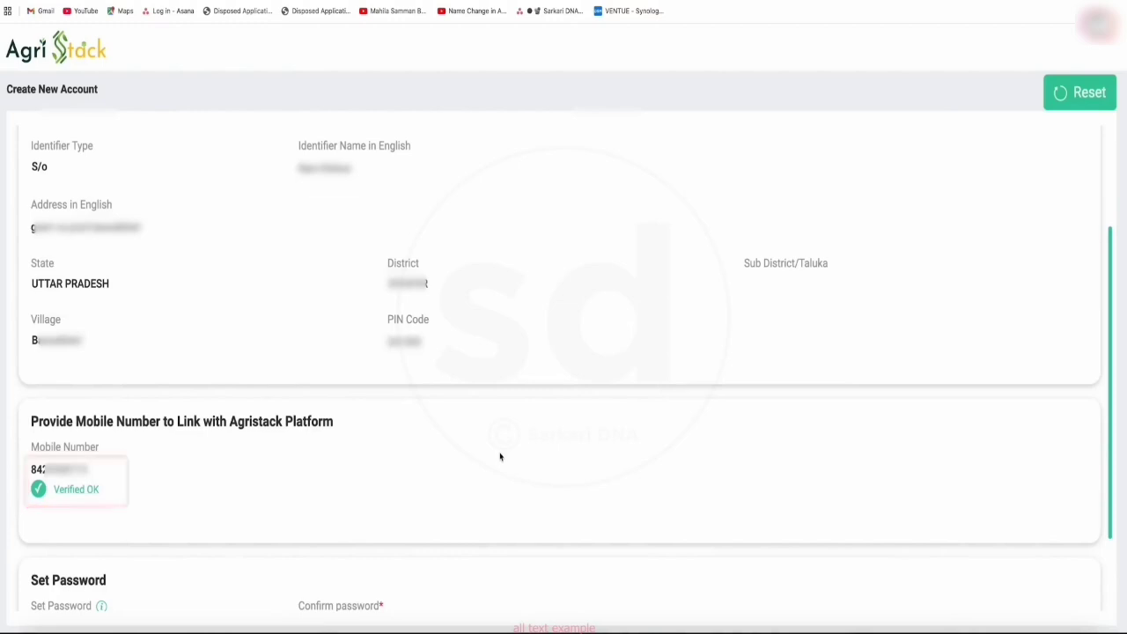
# Step: Set and confirm the account password, create the account, and dismiss the success message
pyautogui.scroll(-2, 499, 456)
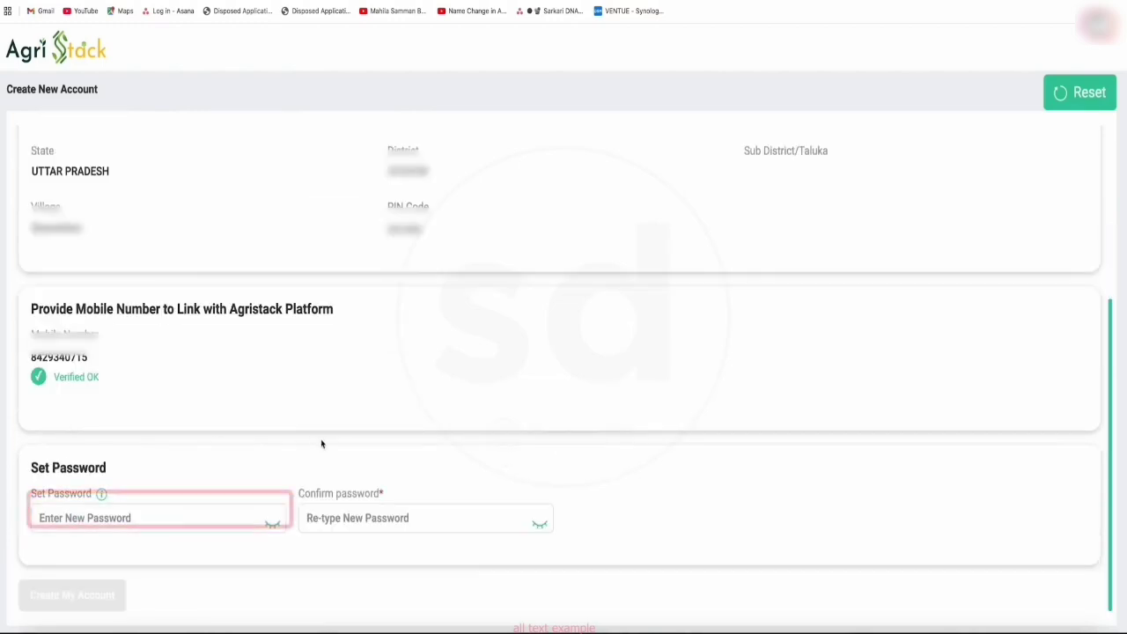
pyautogui.scroll(-1, 322, 443)
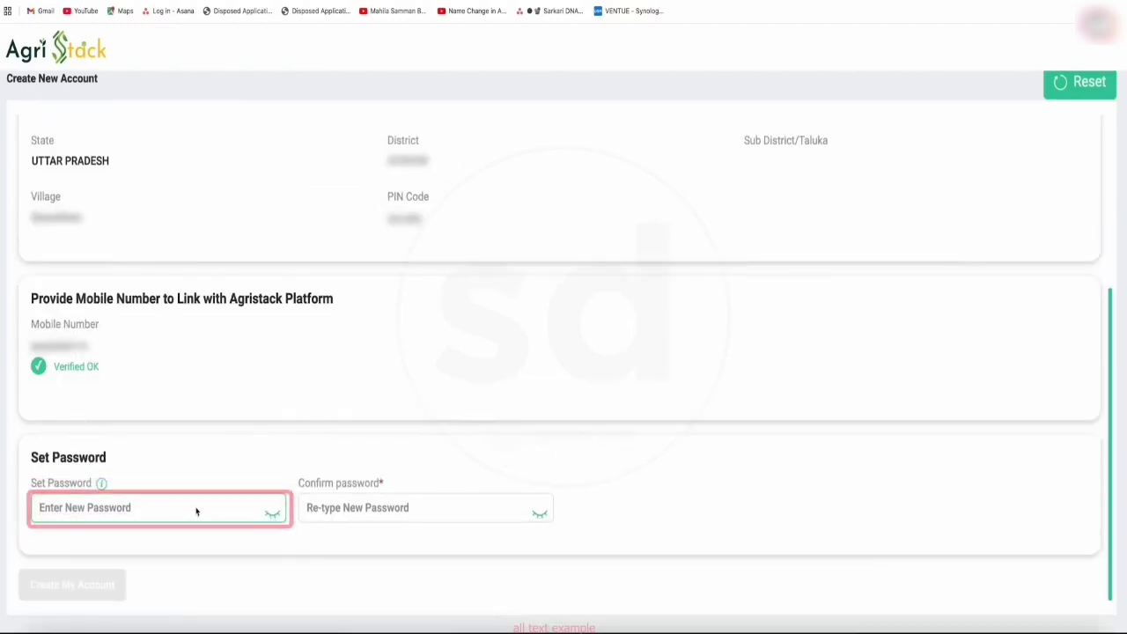
pyautogui.click(196, 512)
pyautogui.write('aaaaaa')
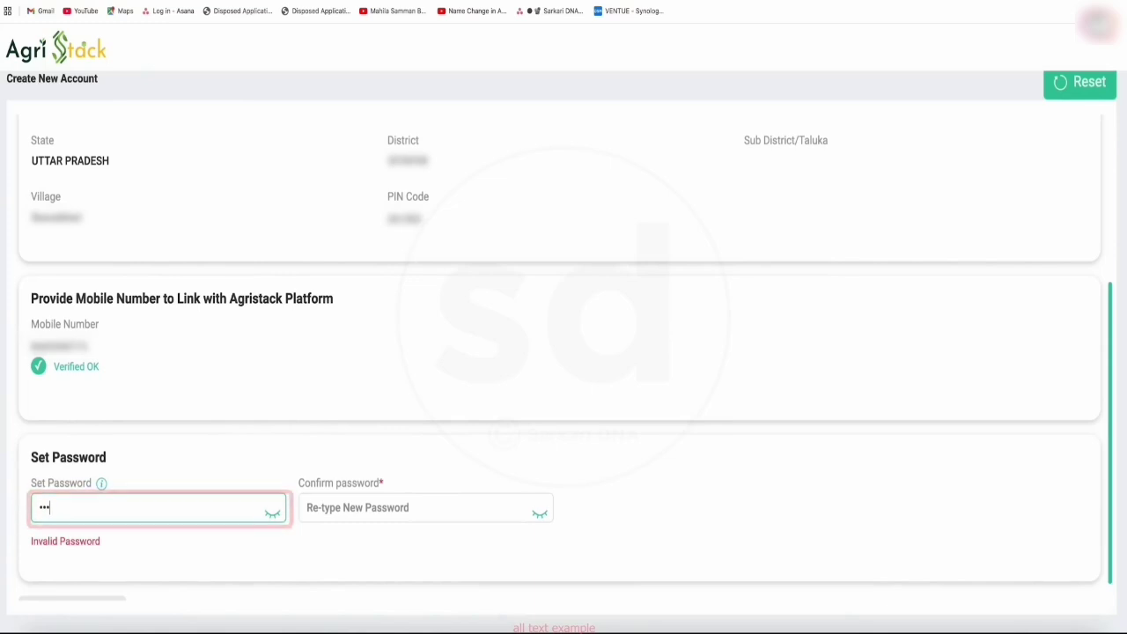
pyautogui.write('aaaaa')
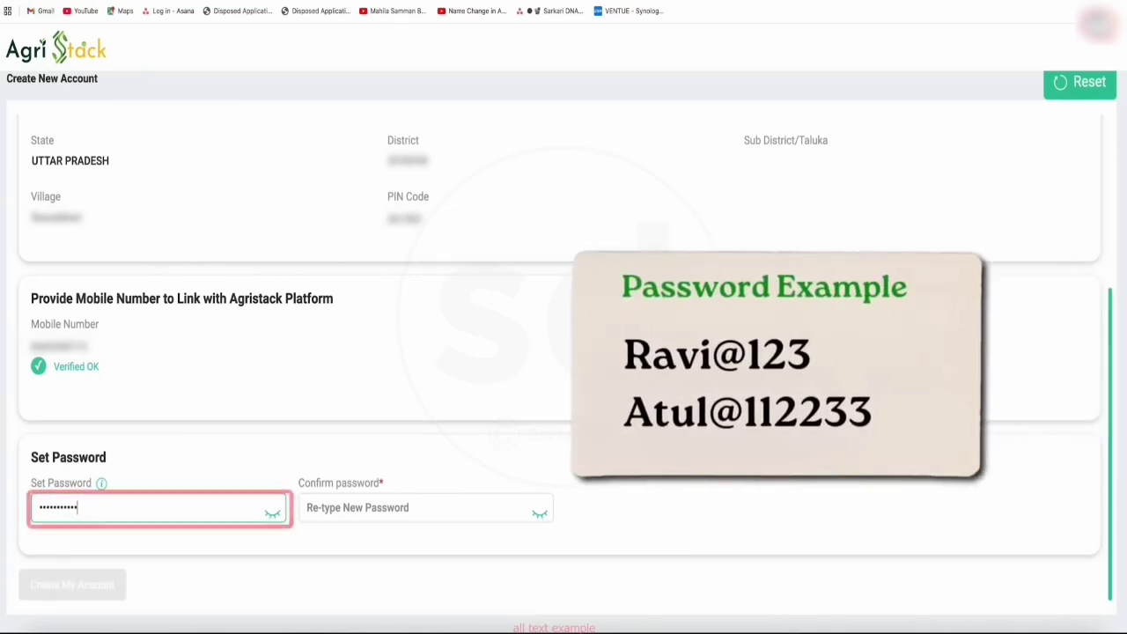
pyautogui.click(418, 516)
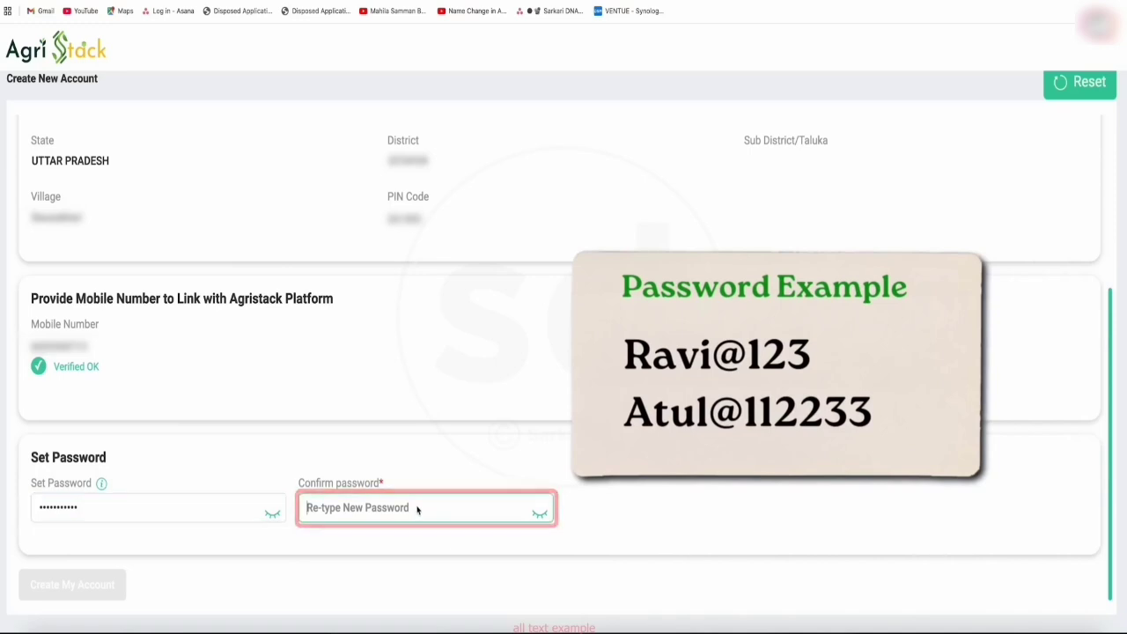
pyautogui.write('a')
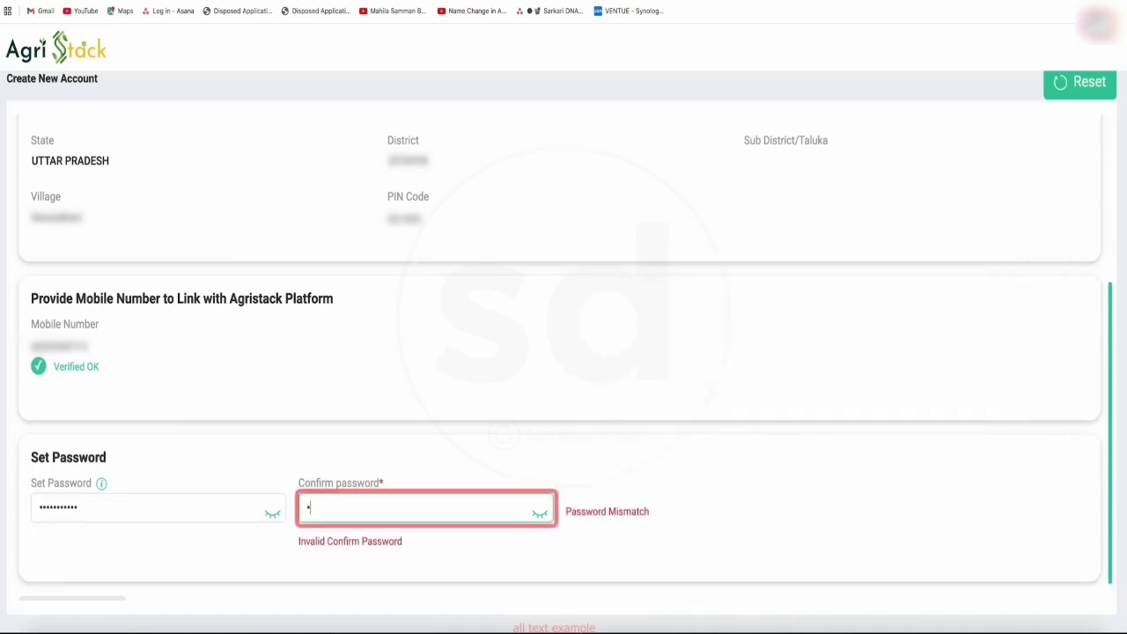
pyautogui.write('a')
pyautogui.hotkey('ctrl', 'v')
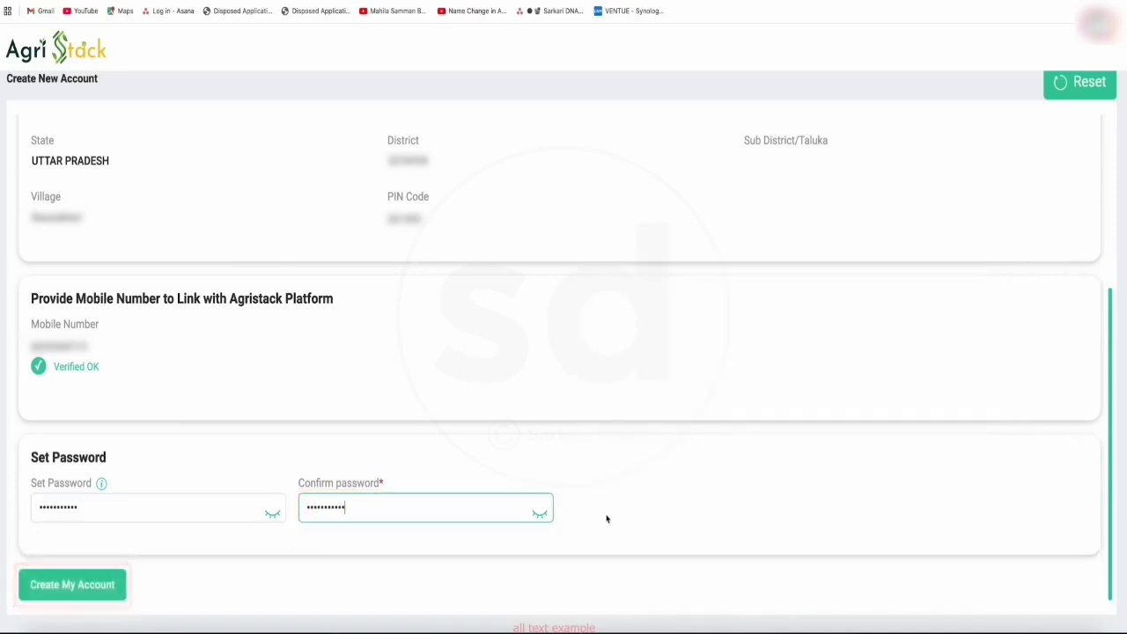
pyautogui.click(69, 594)
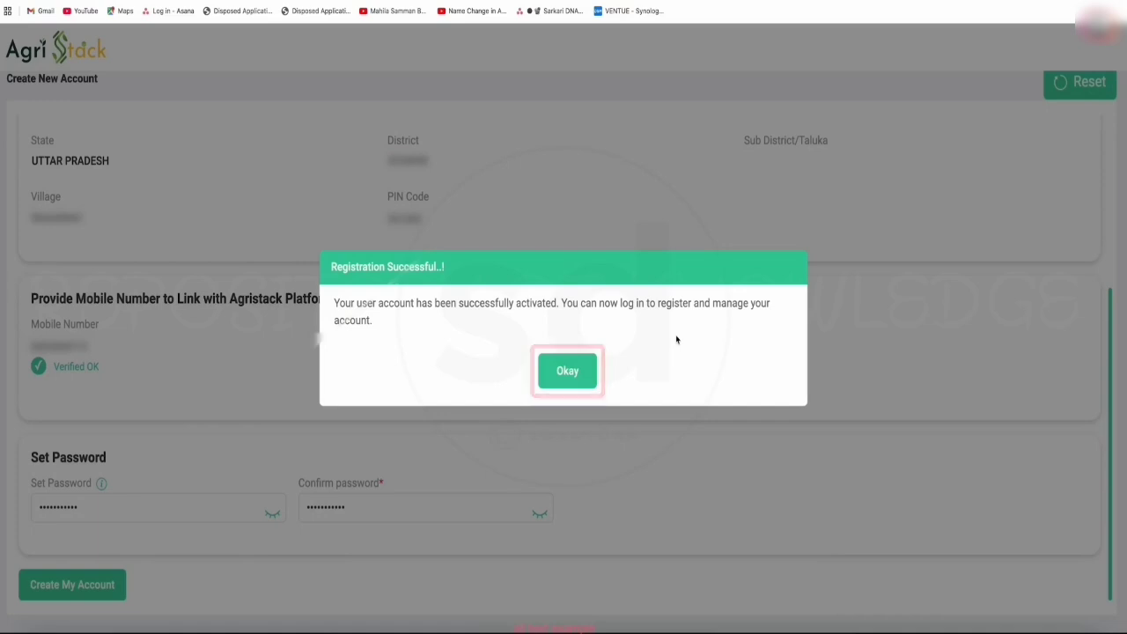
pyautogui.click(585, 379)
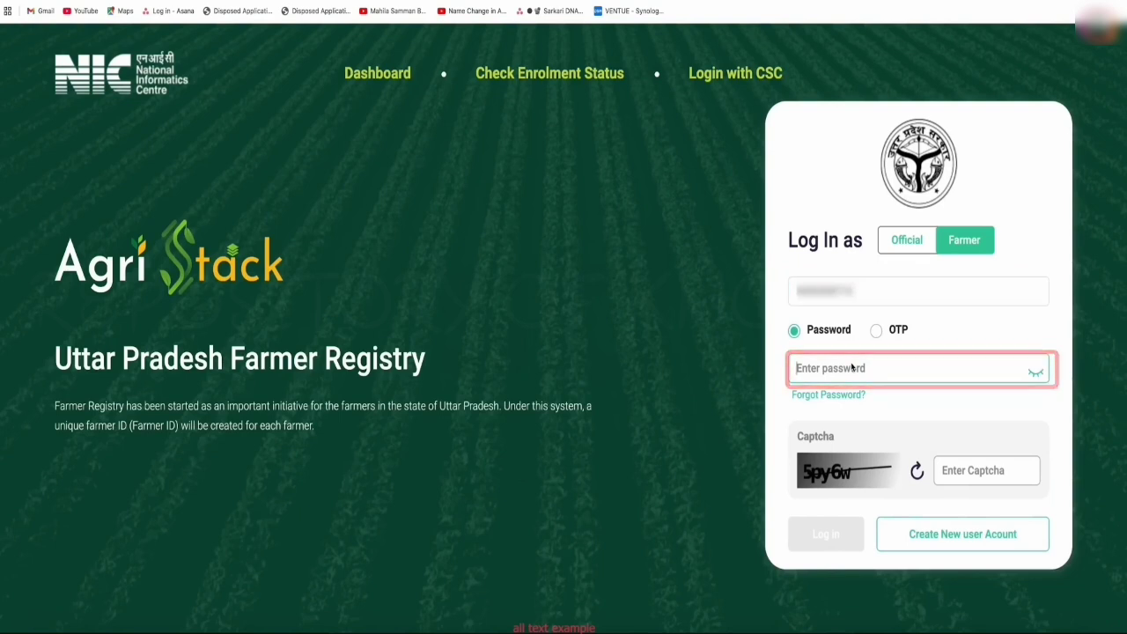
# Step: Log in as the farmer with the account password and the captcha
pyautogui.click(851, 368)
pyautogui.write('•••••••••••')
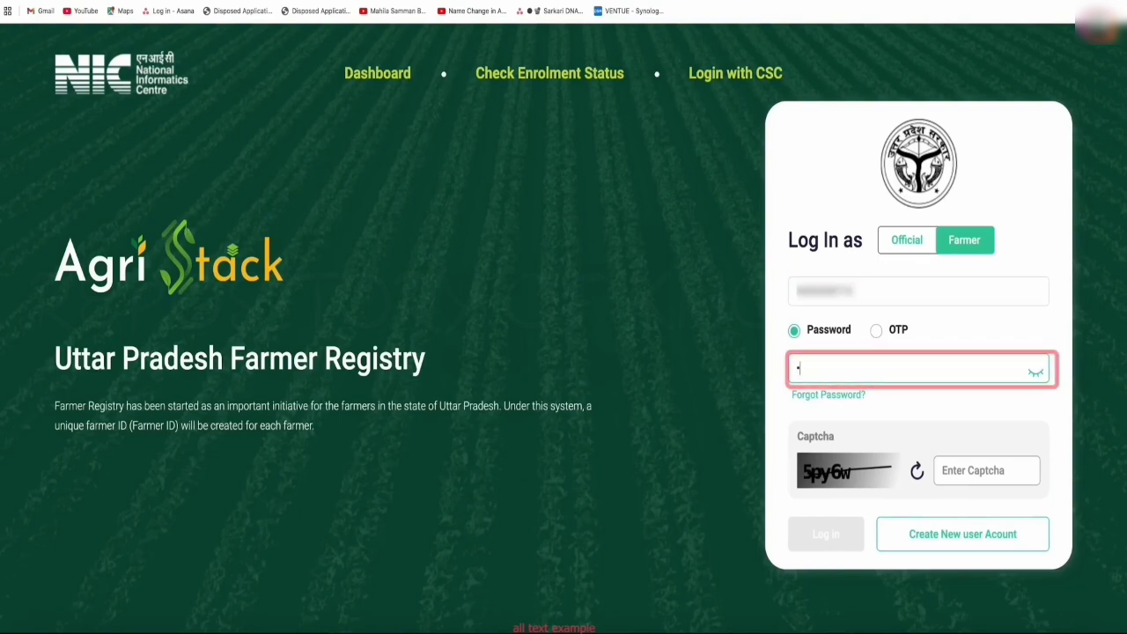
pyautogui.click(962, 474)
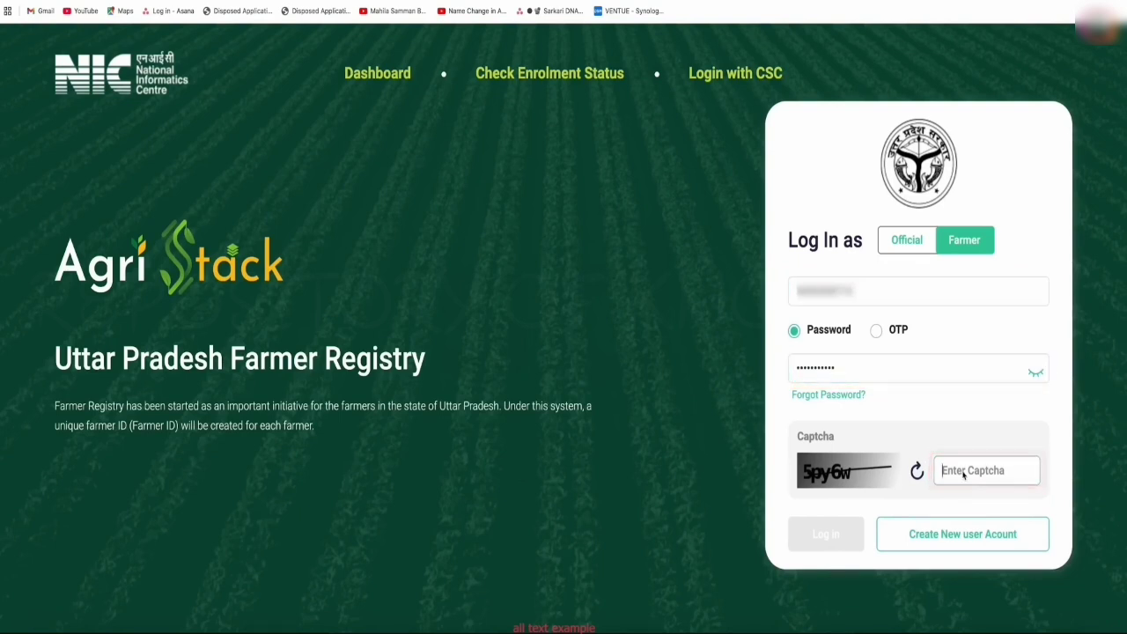
pyautogui.write('5py6w')
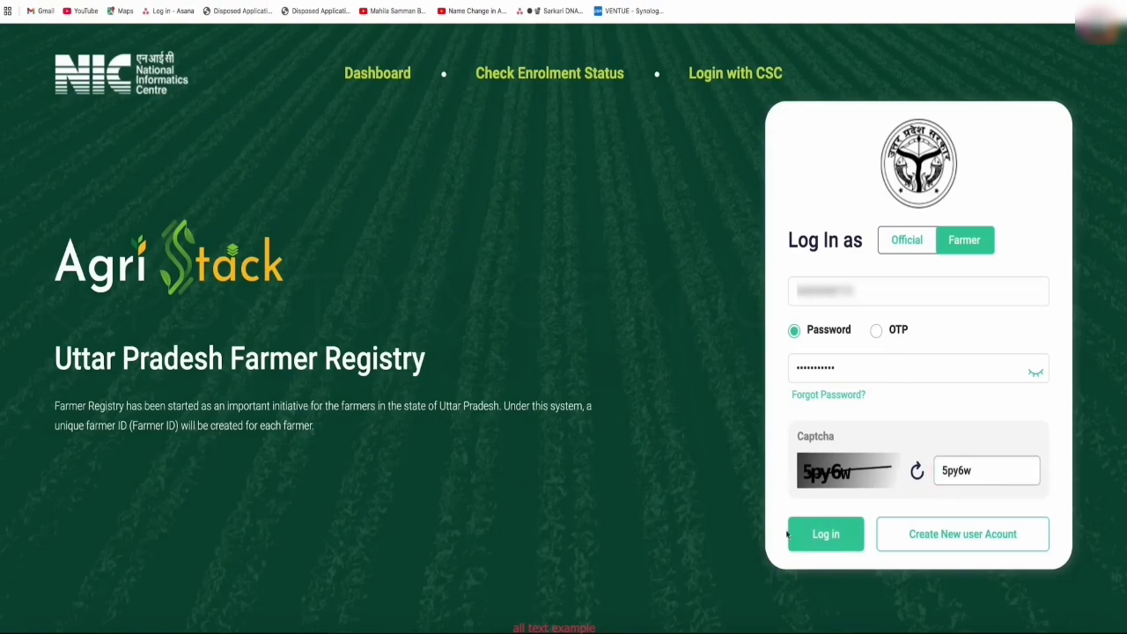
pyautogui.click(822, 534)
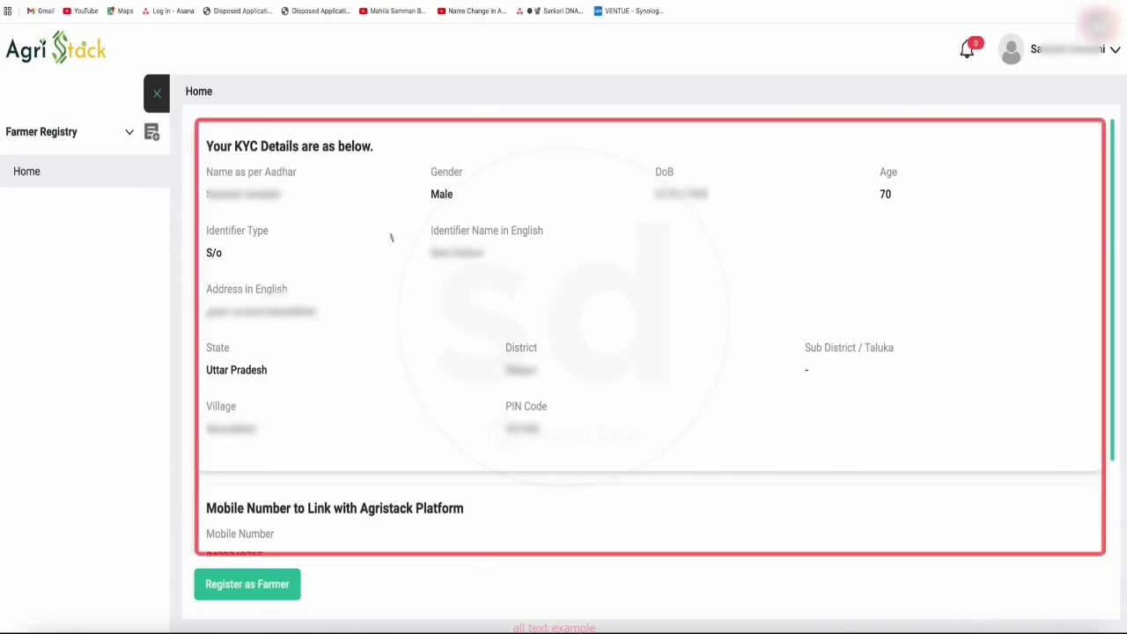
# Step: Start a new farmer registration with Register as Farmer
pyautogui.scroll(-2, 634, 319)
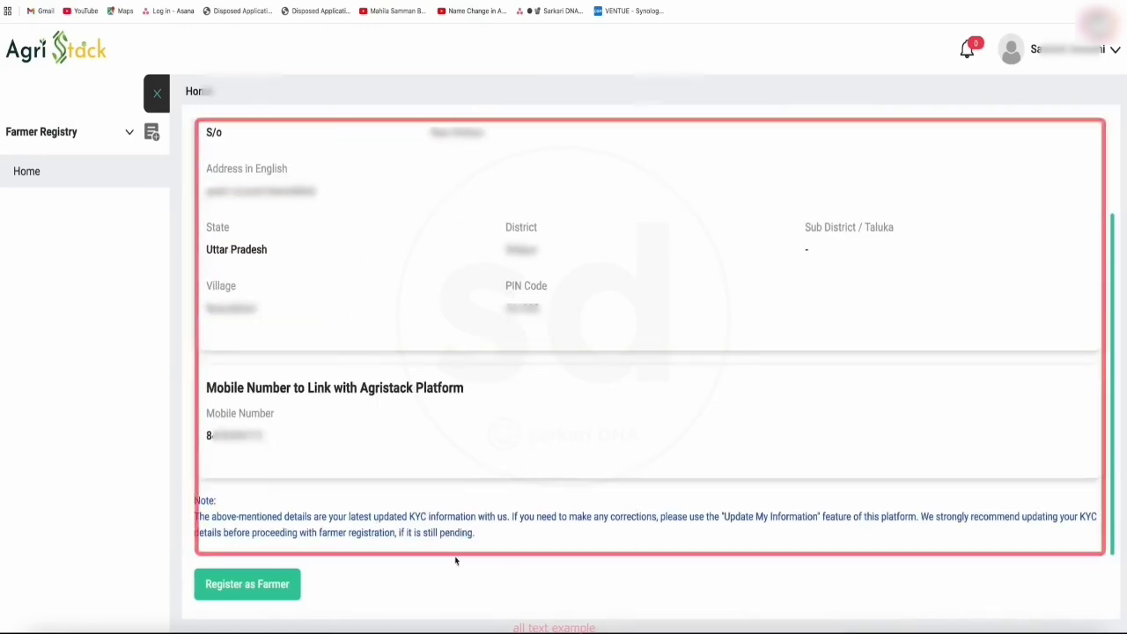
pyautogui.click(271, 591)
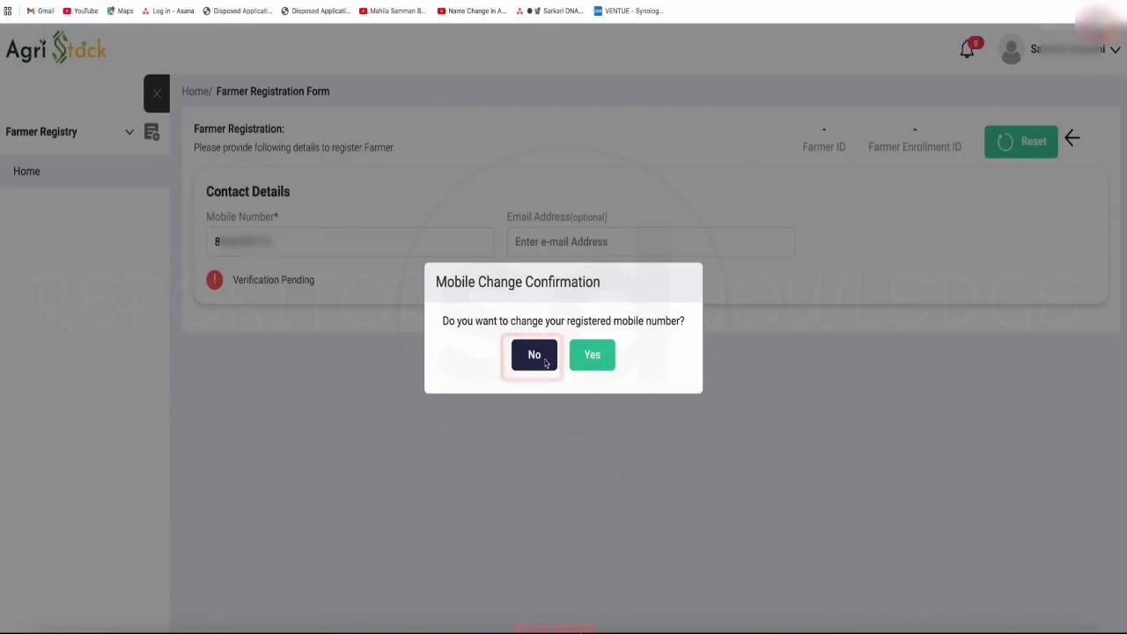
# Step: Keep the registered mobile number and set Caste Category to General
pyautogui.click(545, 362)
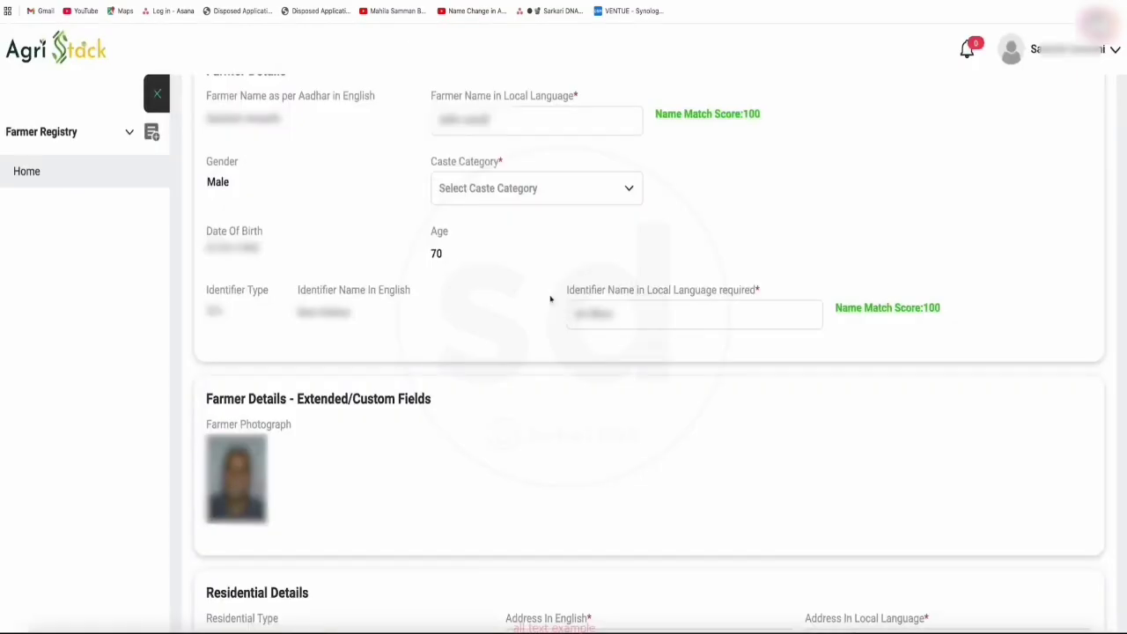
pyautogui.click(541, 193)
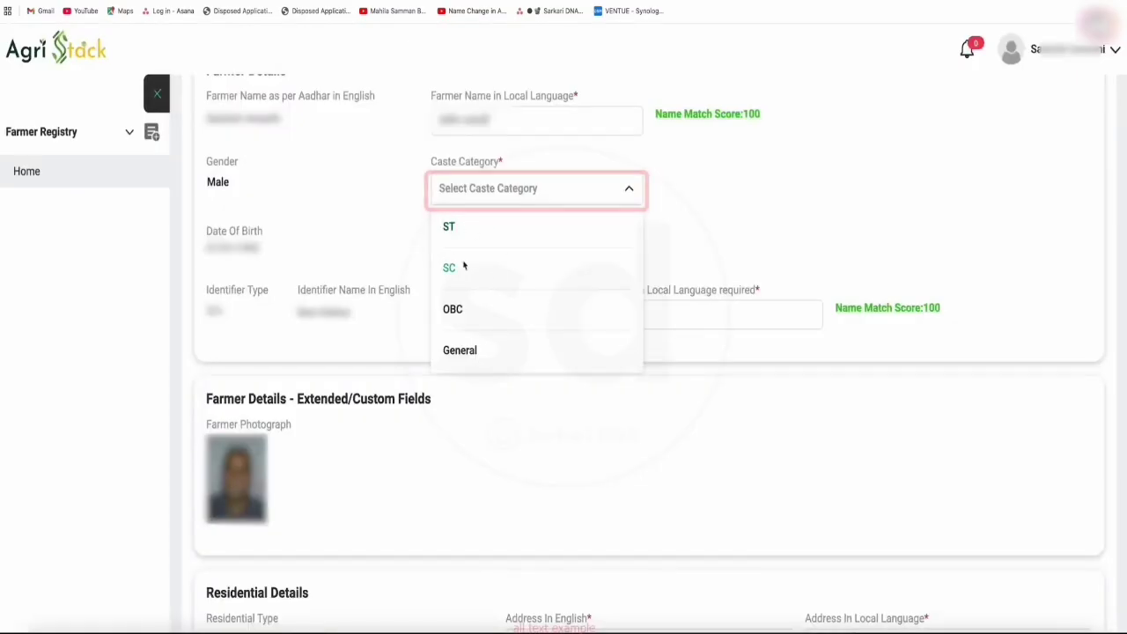
pyautogui.click(485, 355)
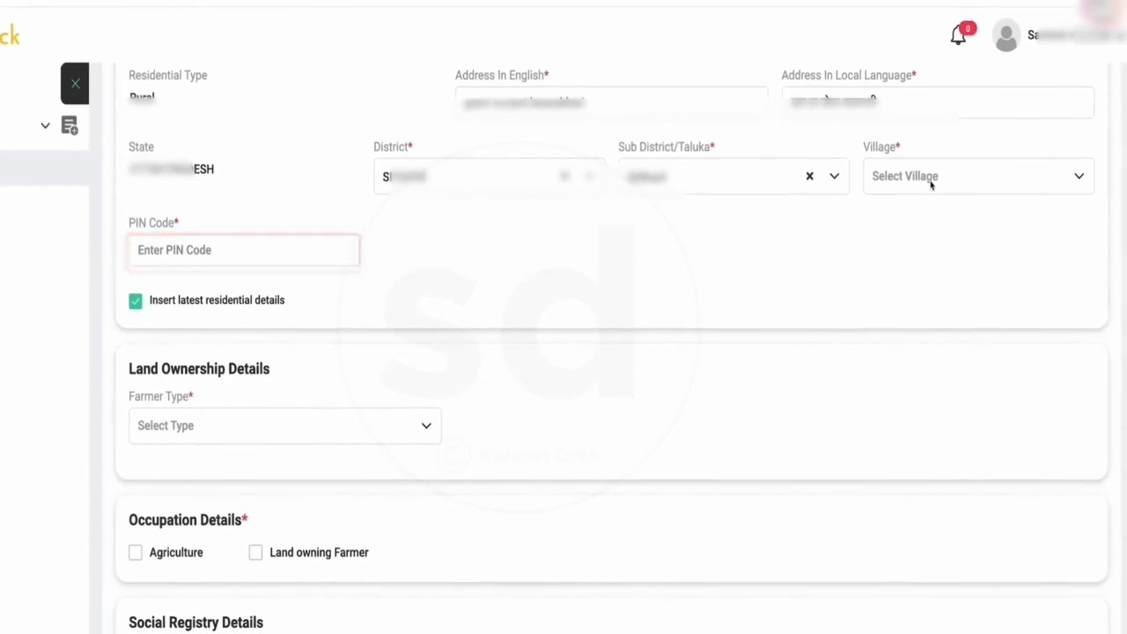
pyautogui.scroll(-2, 299, 266)
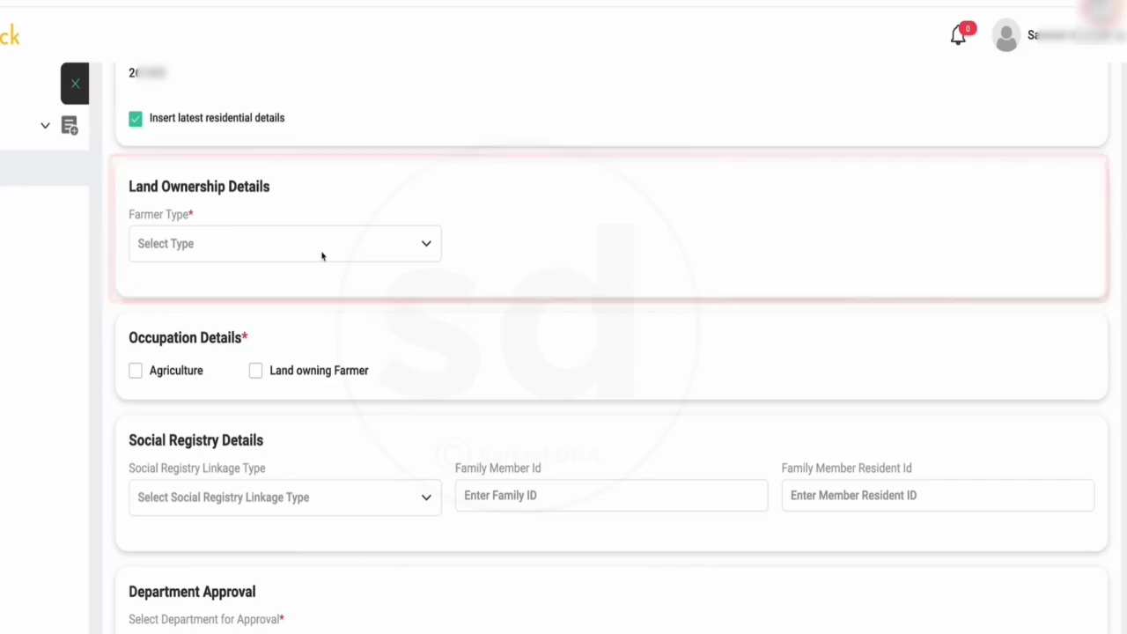
# Step: Set Farmer Type to Owner
pyautogui.click(322, 254)
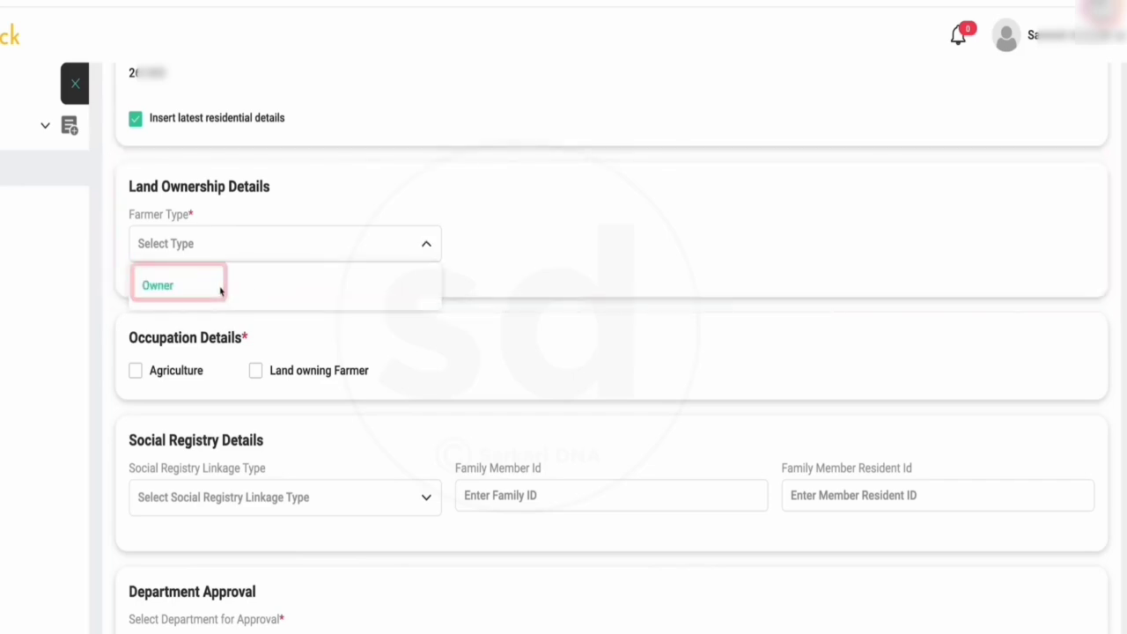
pyautogui.click(167, 286)
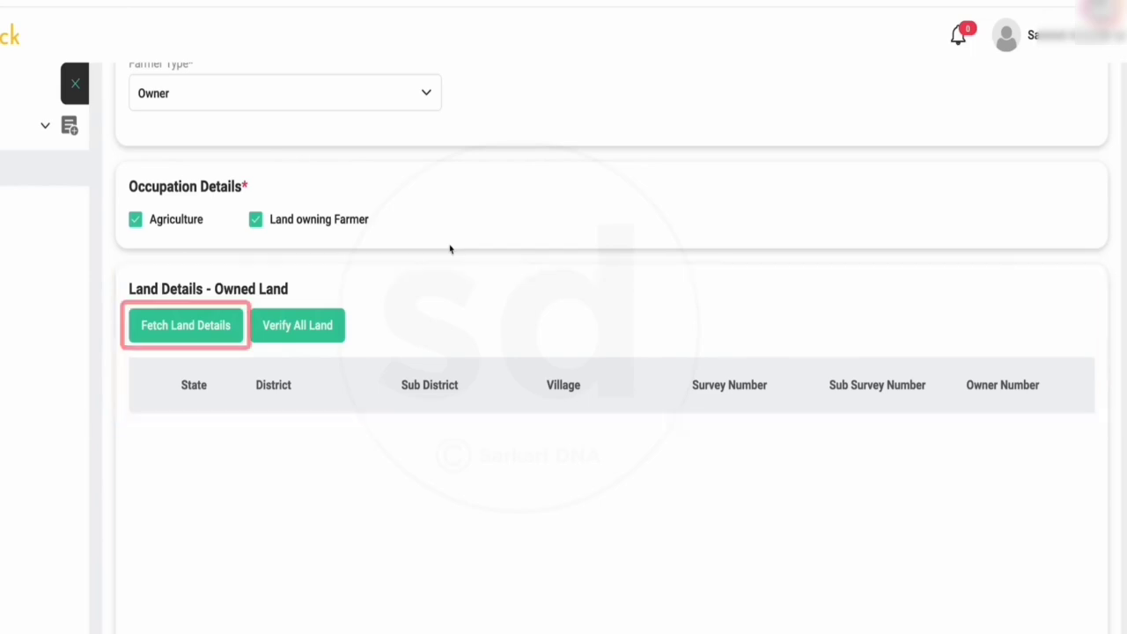
# Step: In Fetch Land Details, choose the farmer's district, sub-district and village
pyautogui.click(196, 325)
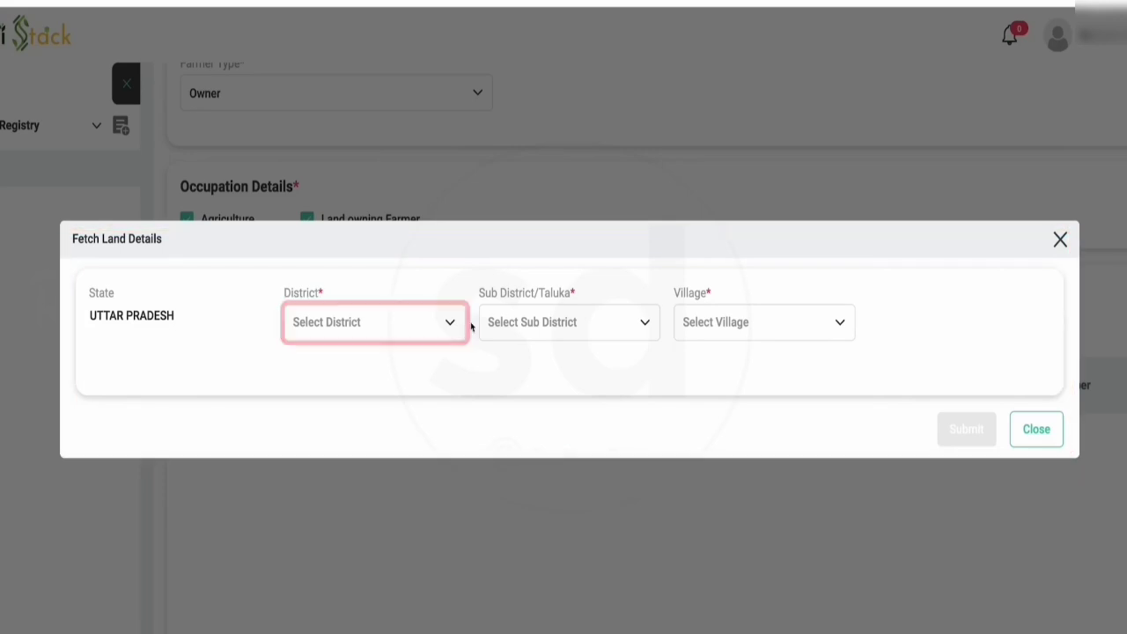
pyautogui.click(412, 329)
pyautogui.scroll(-15, 368, 461)
pyautogui.click(355, 478)
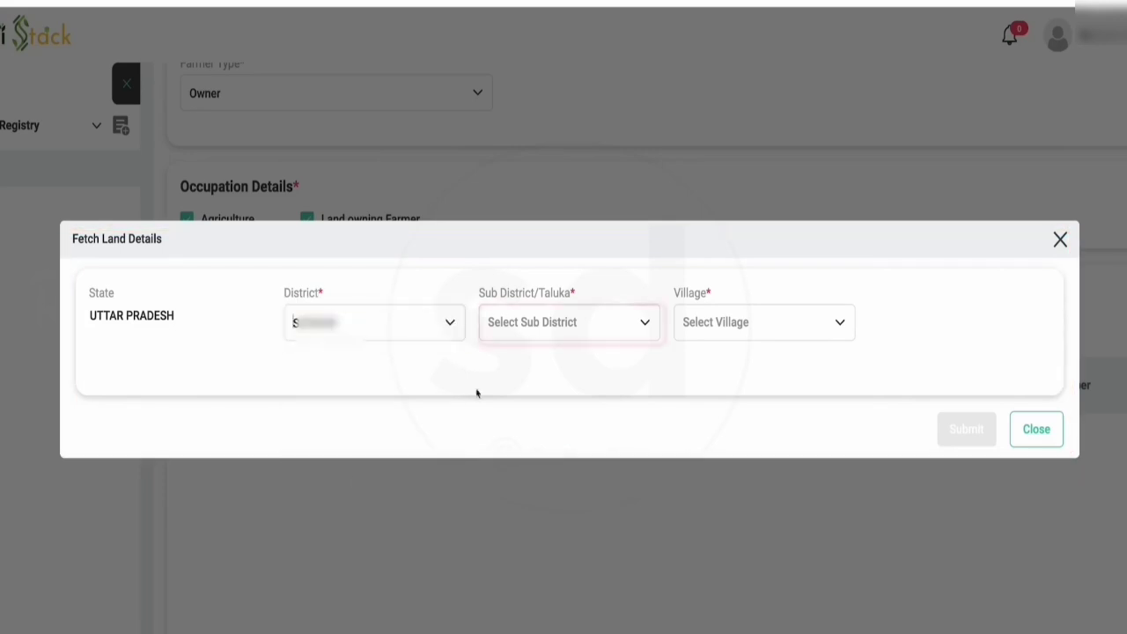
pyautogui.click(604, 321)
pyautogui.click(564, 489)
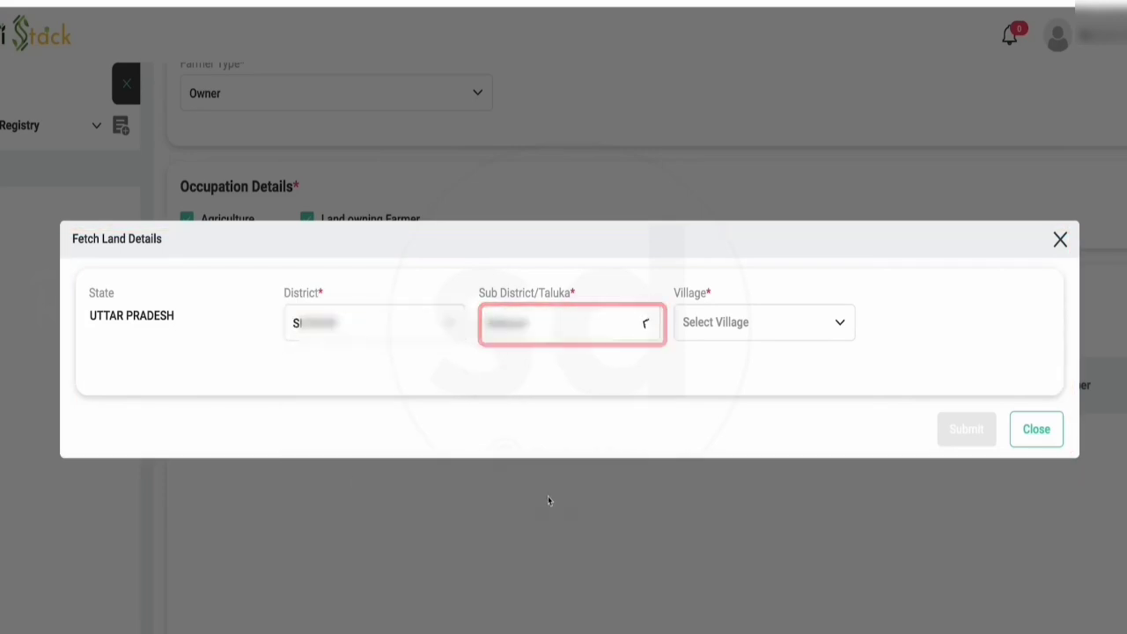
pyautogui.click(753, 339)
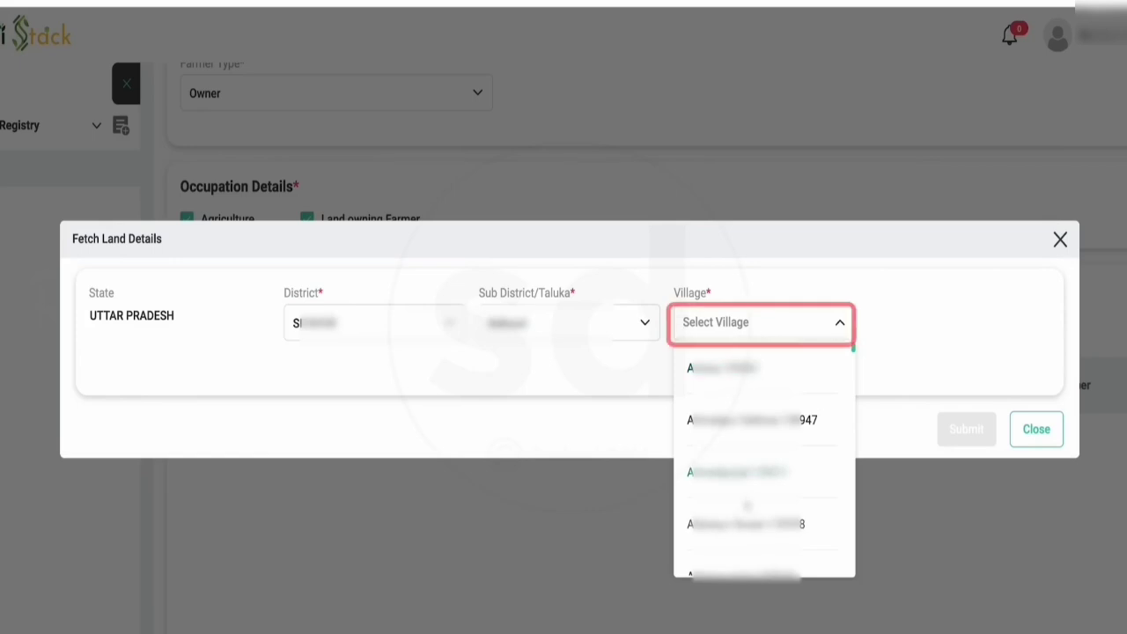
pyautogui.click(754, 493)
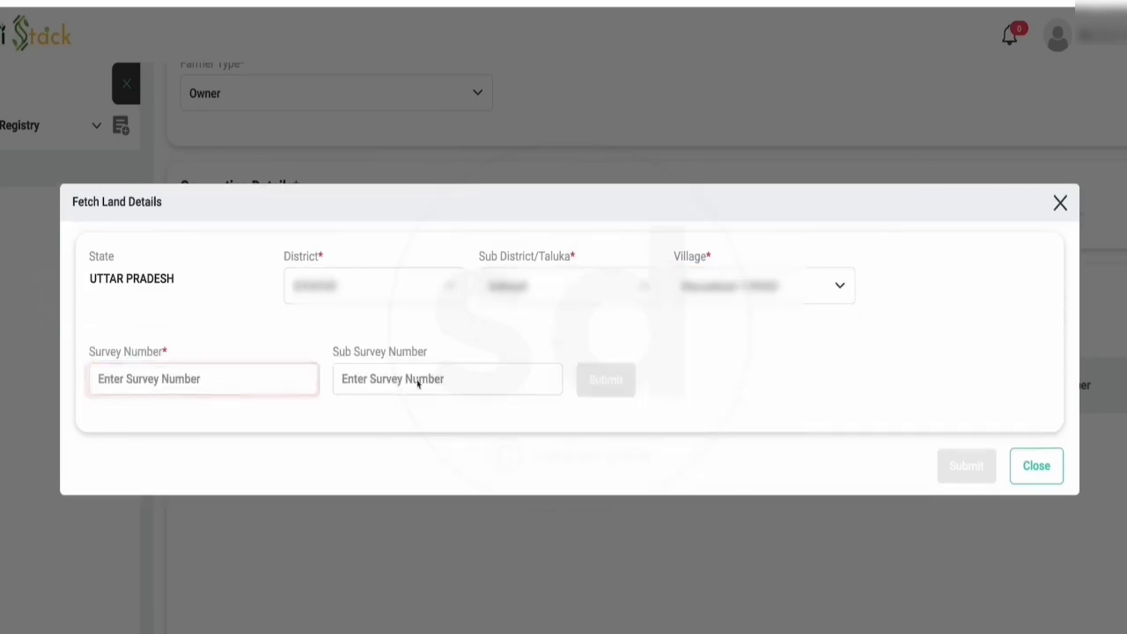
# Step: Enter survey number 1 in Fetch Land Details and submit it to look up land owners
pyautogui.press('Tab')
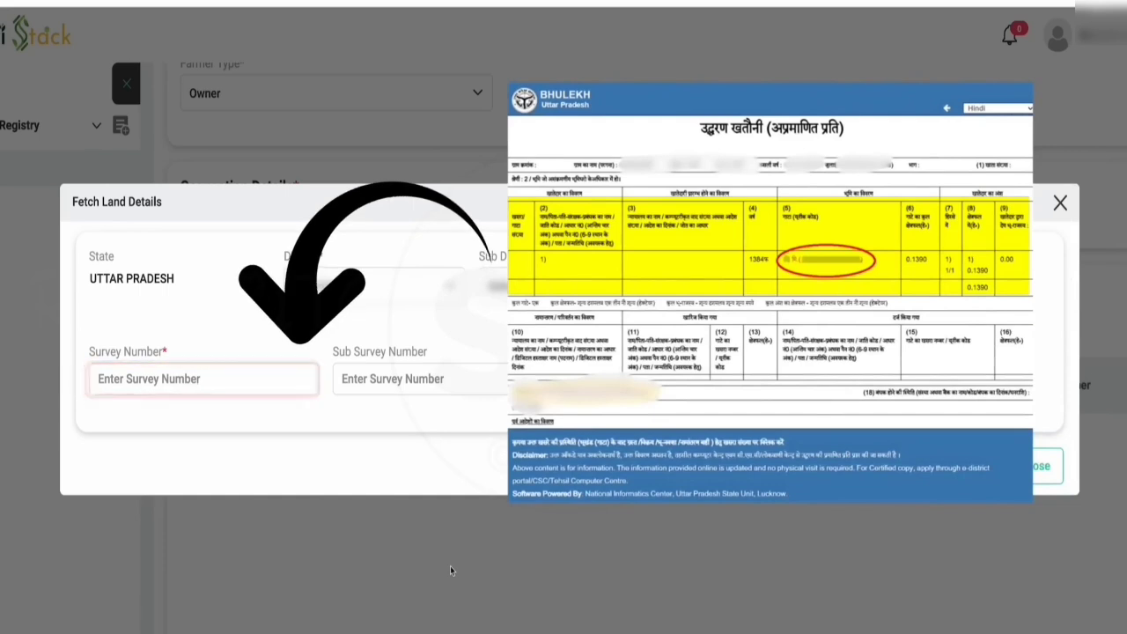
pyautogui.click(218, 381)
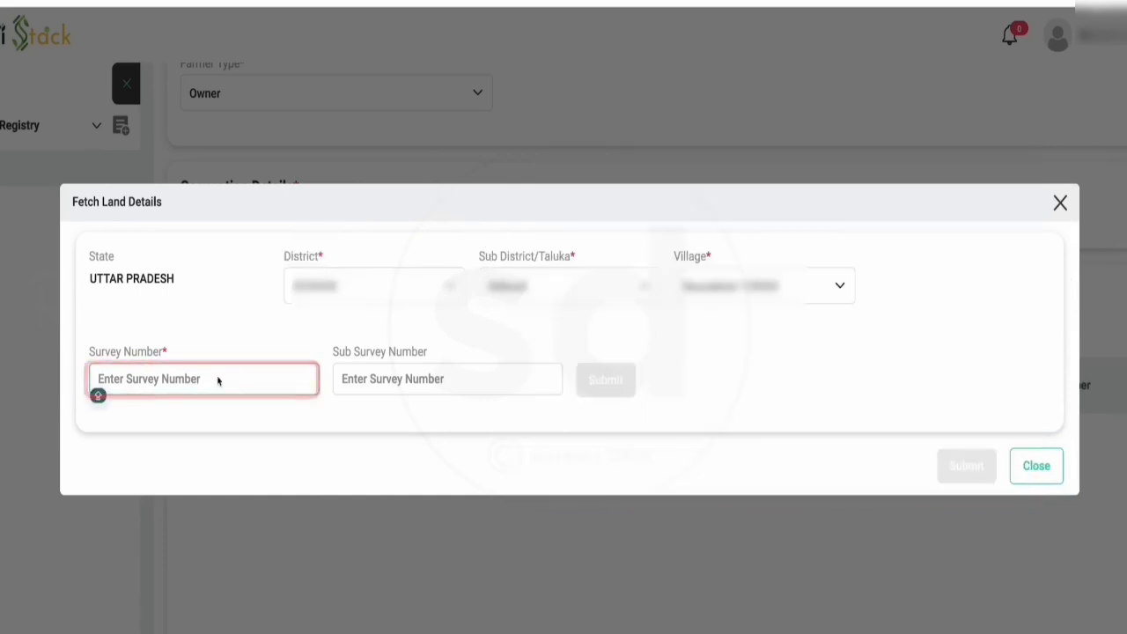
pyautogui.write('1')
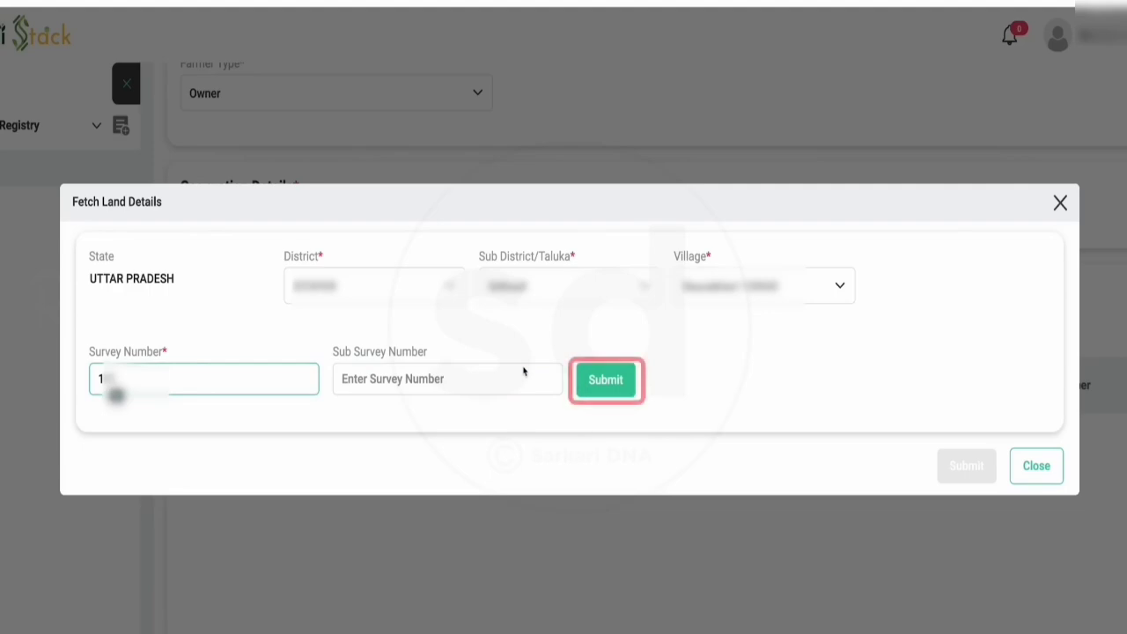
pyautogui.click(601, 380)
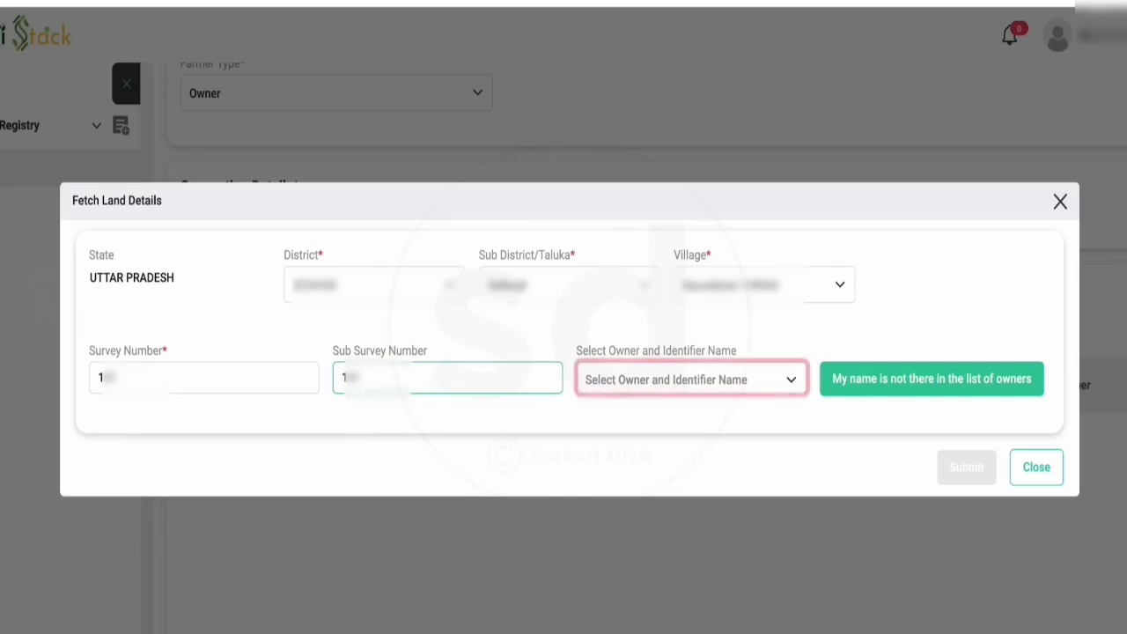
# Step: Select the farmer as owner, tick the fetched land row, and add it to Owned Land
pyautogui.click(710, 380)
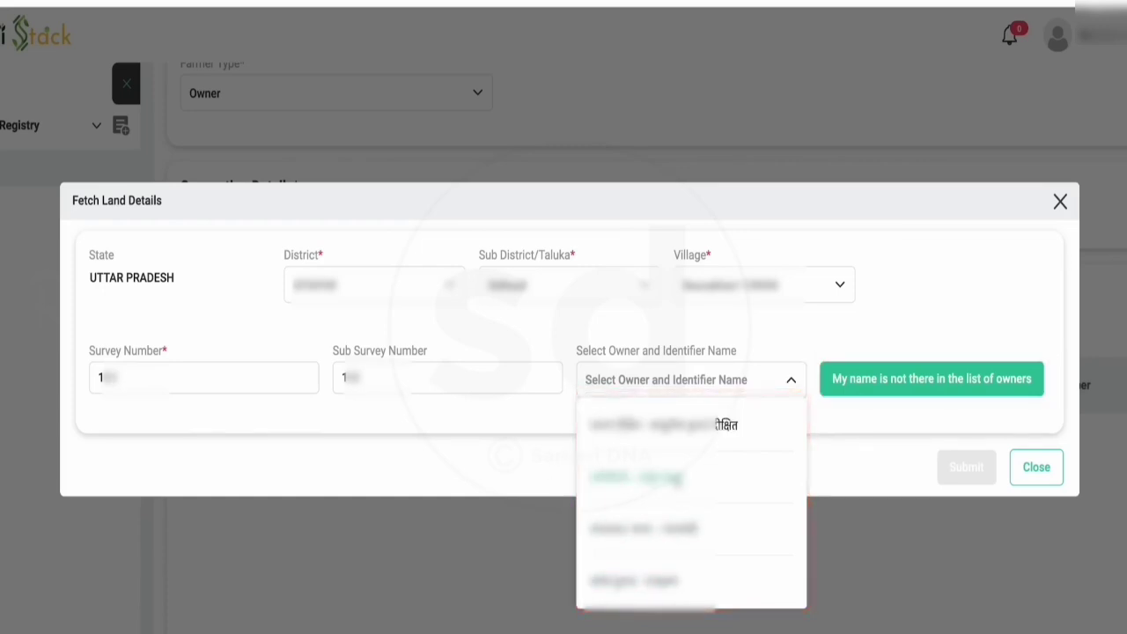
pyautogui.click(655, 581)
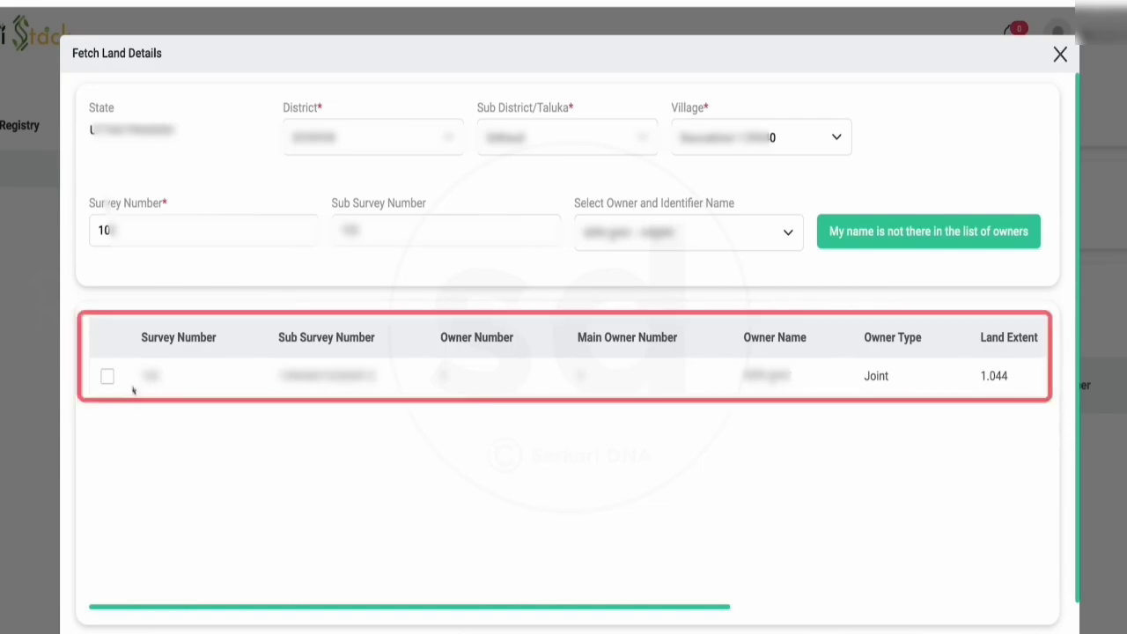
pyautogui.click(106, 376)
pyautogui.scroll(-1, 936, 610)
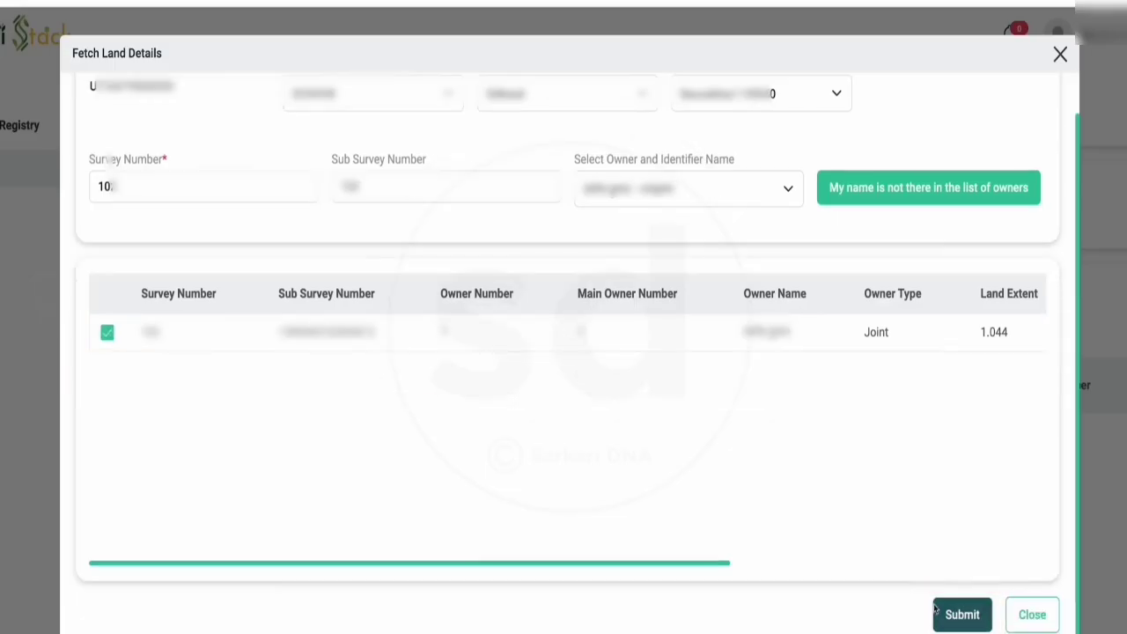
pyautogui.click(960, 614)
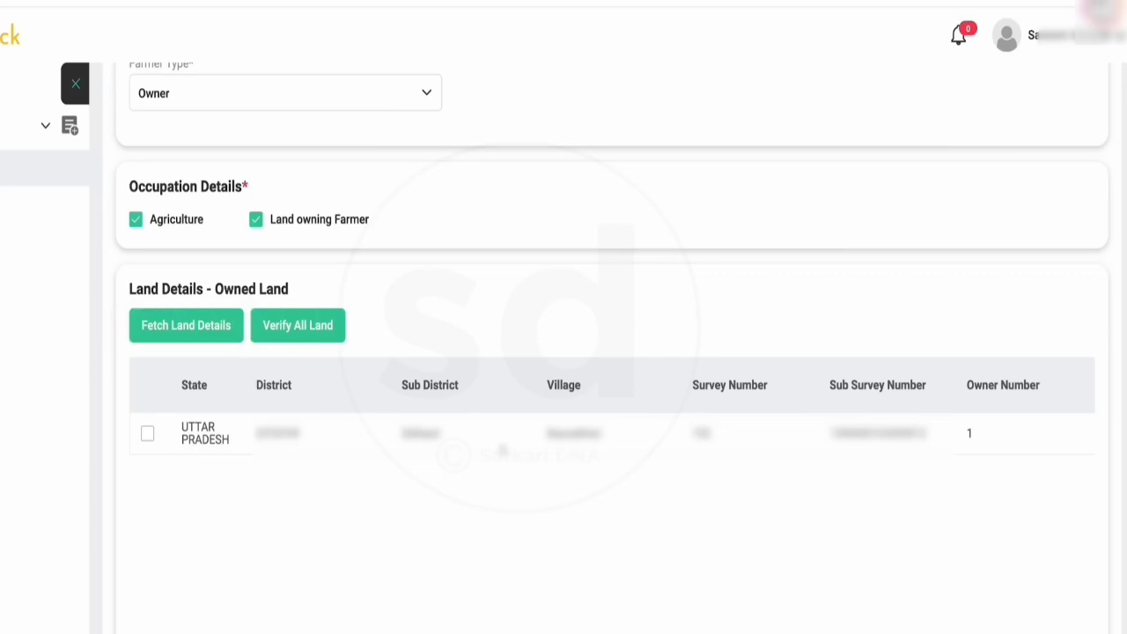
# Step: Verify the added land record, classifying the farmer as Small Farmer with 1.044 hectares
pyautogui.click(312, 327)
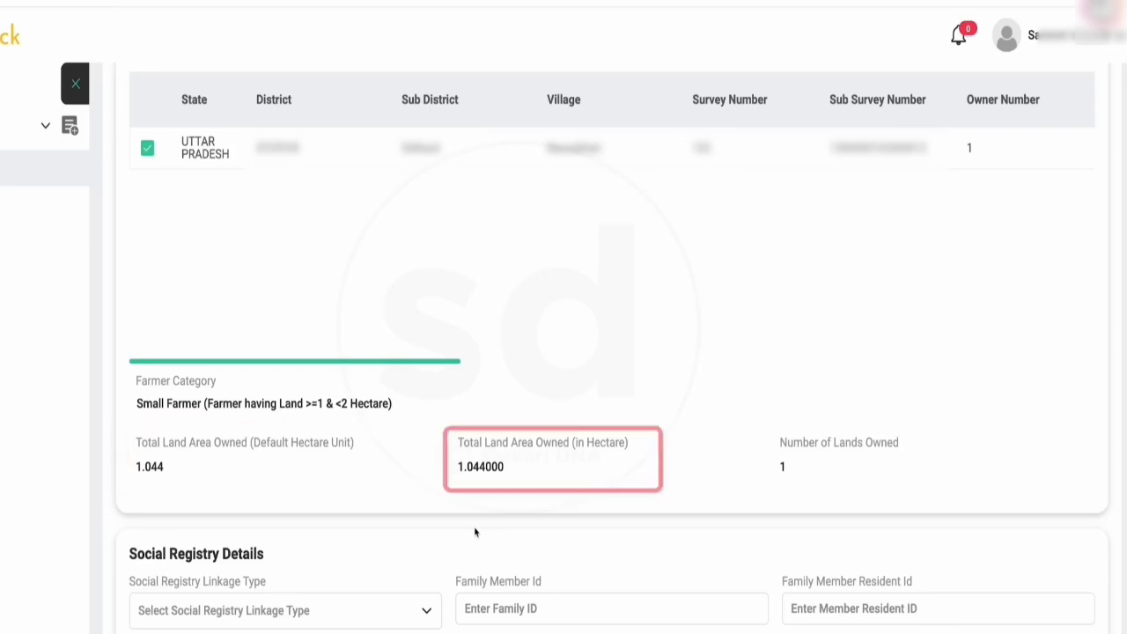
pyautogui.scroll(-4, 493, 511)
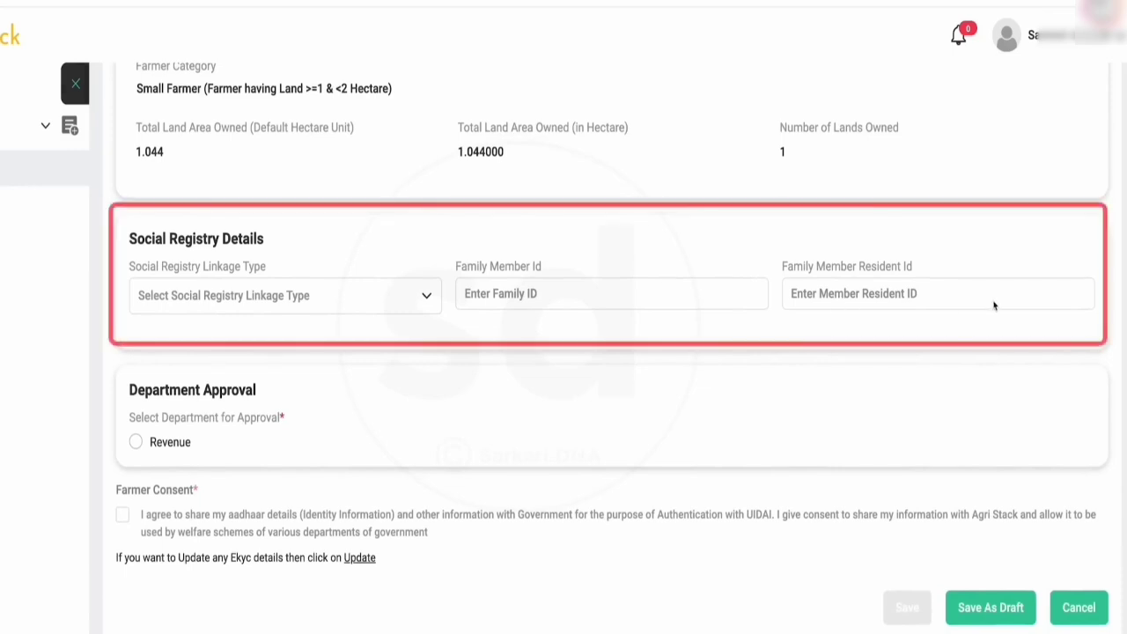
pyautogui.click(421, 300)
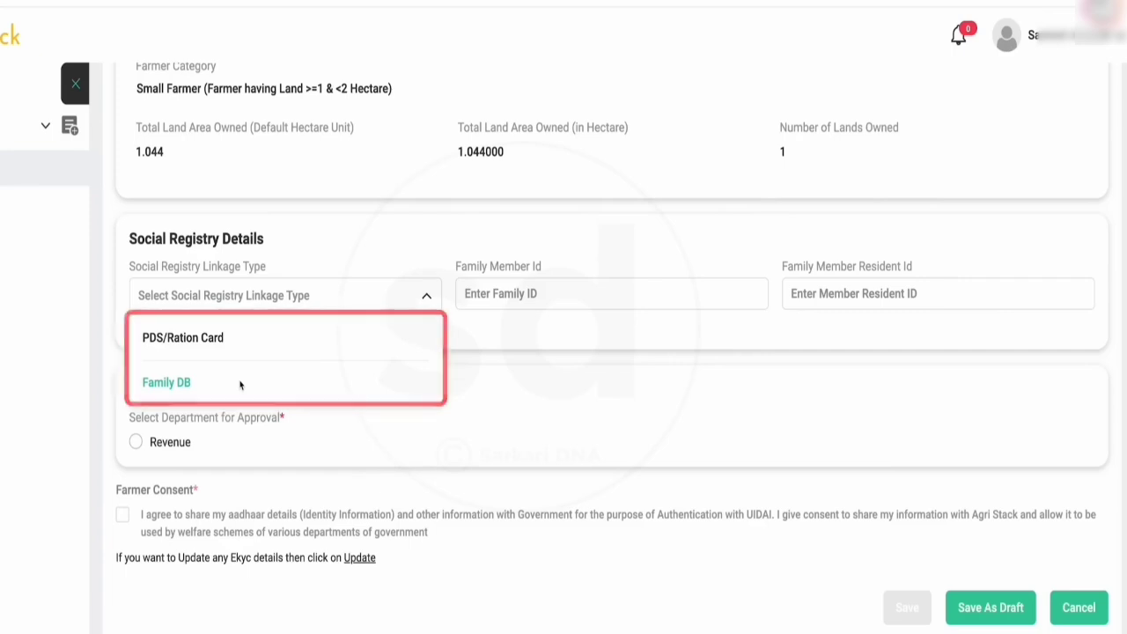
# Step: Link PDS/Ration Card with the card number, choose Revenue approval, give farmer consent, and save
pyautogui.click(237, 340)
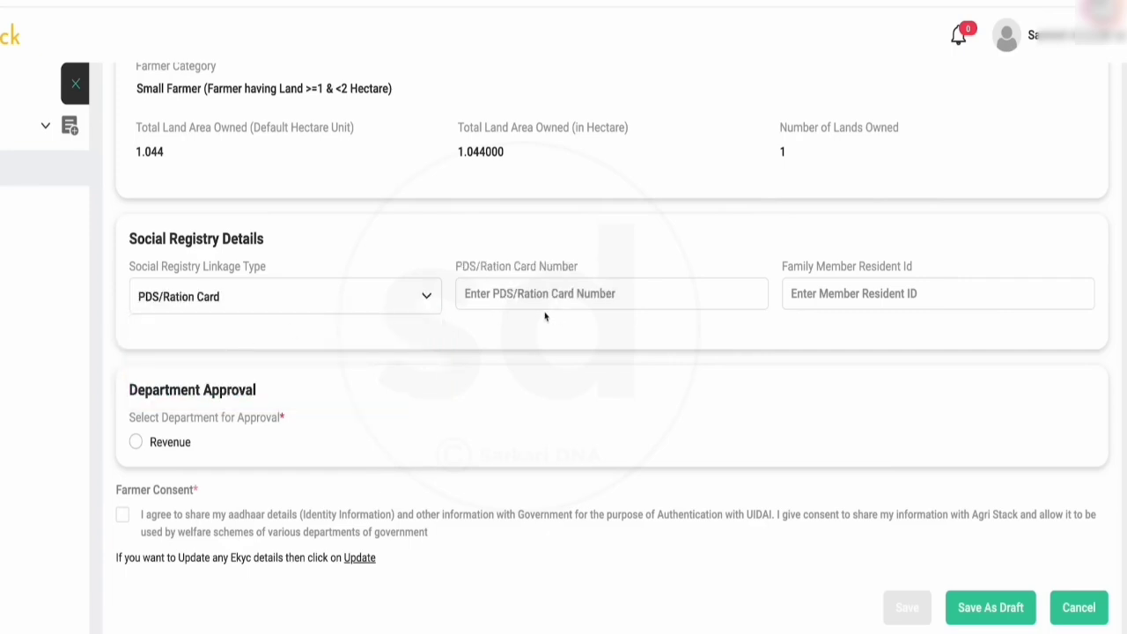
pyautogui.click(621, 297)
pyautogui.hotkey('ctrl', 'v')
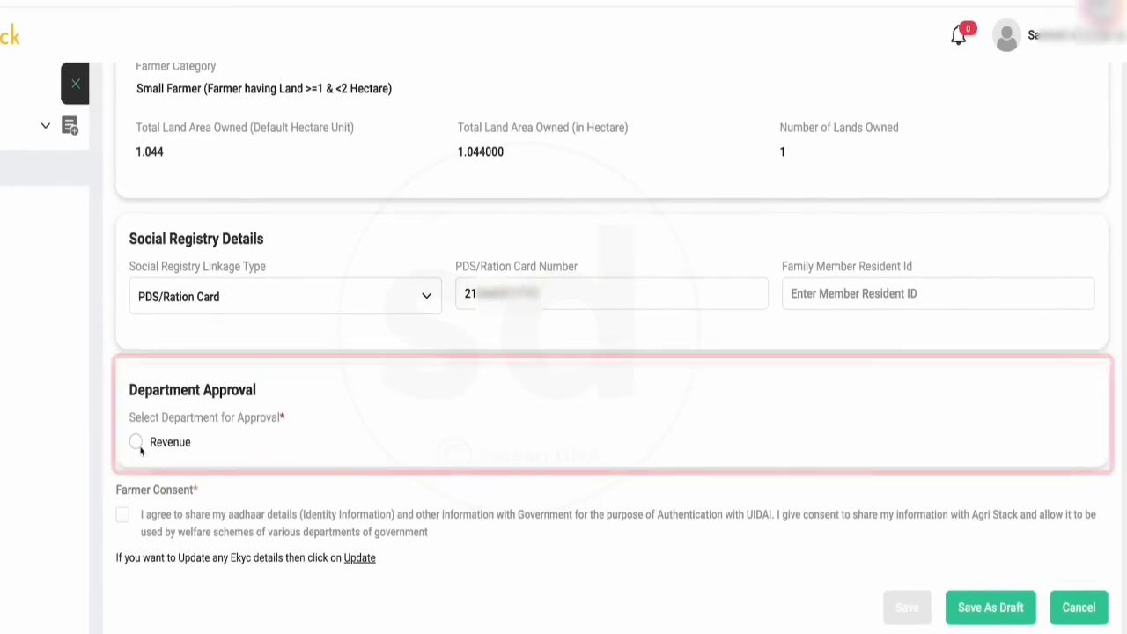
pyautogui.click(139, 446)
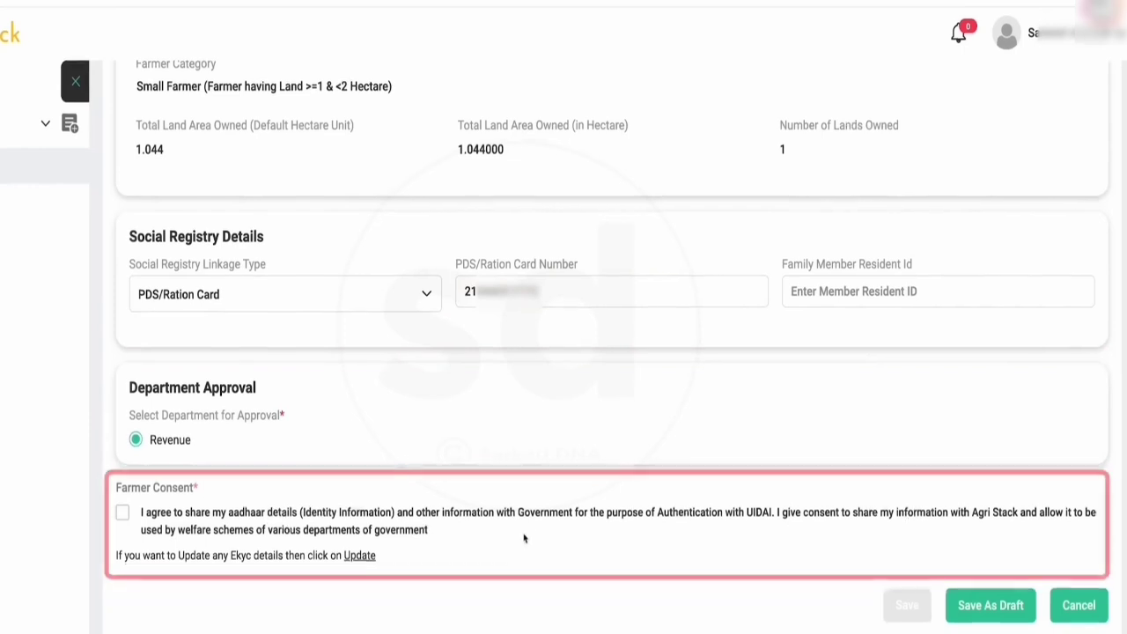
pyautogui.click(123, 513)
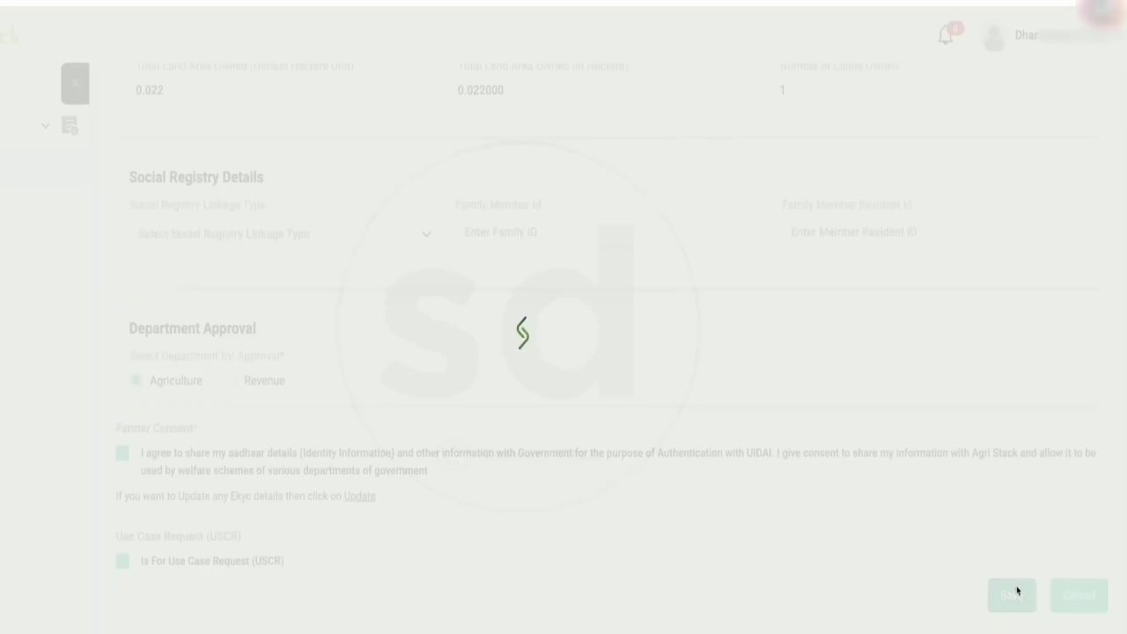
pyautogui.click(1013, 595)
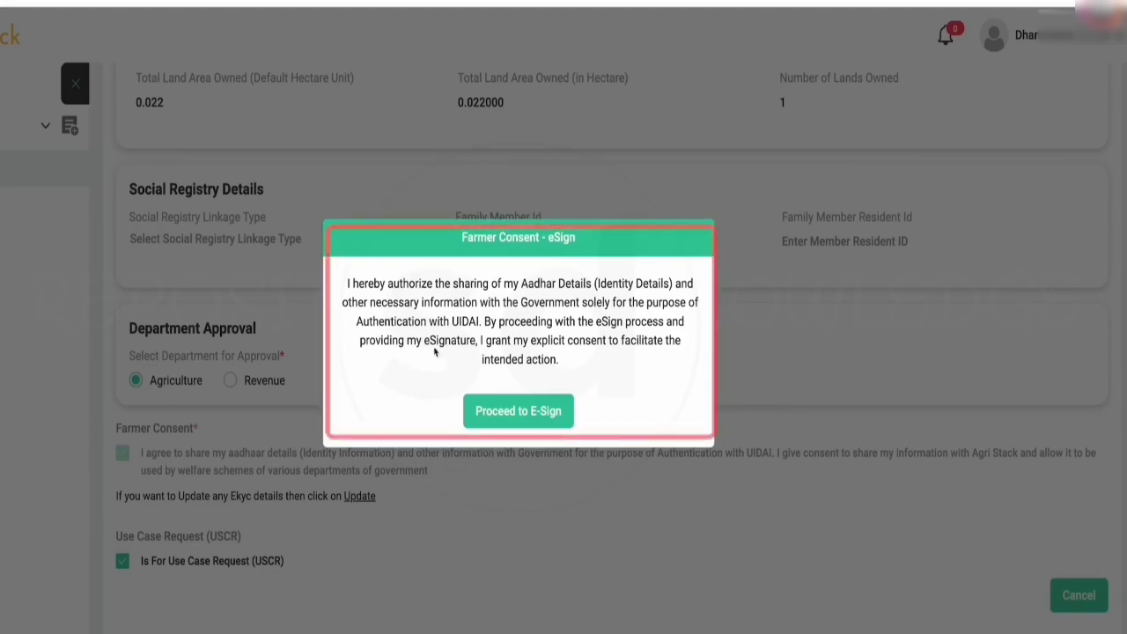
# Step: eSign the consent with the farmer's Aadhaar number and the one-time password
pyautogui.click(518, 412)
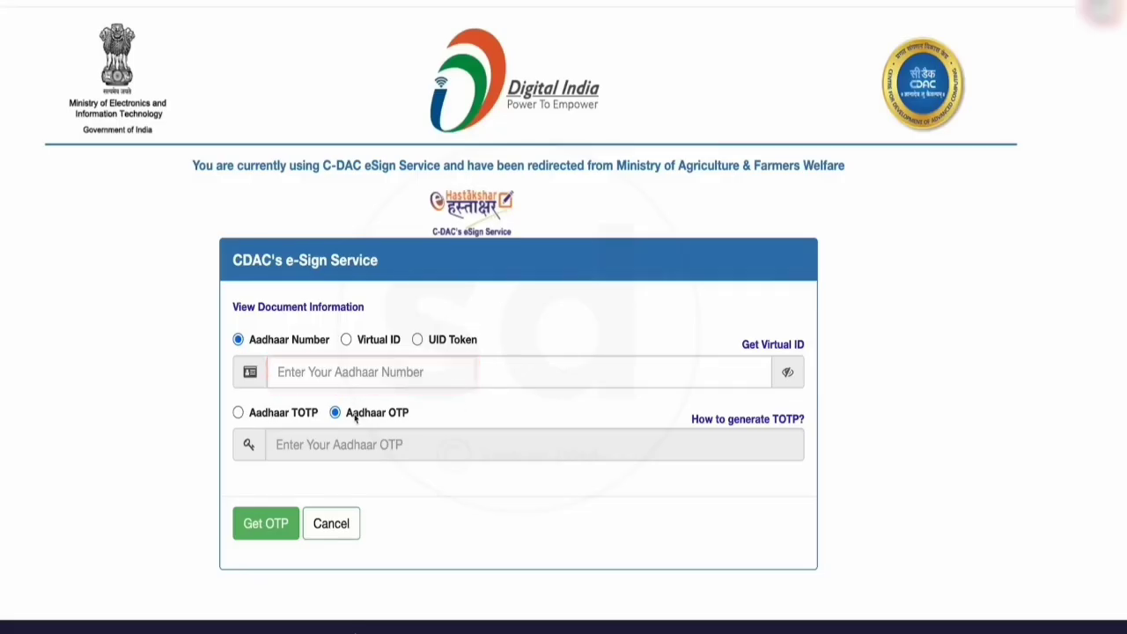
pyautogui.click(376, 375)
pyautogui.hotkey('ctrl', 'v')
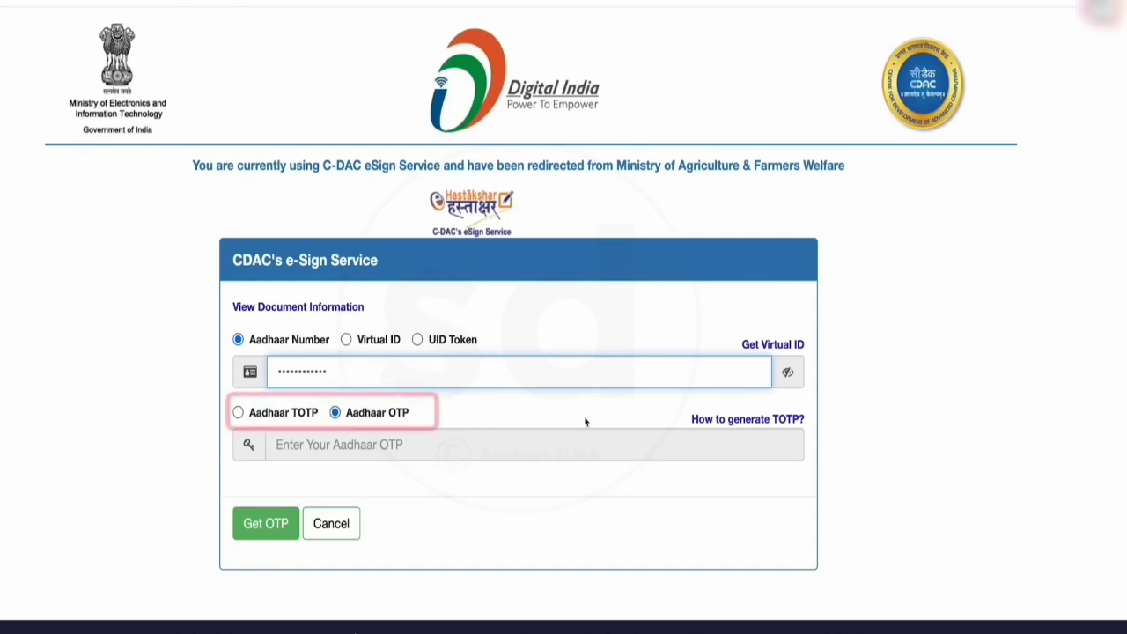
pyautogui.click(278, 525)
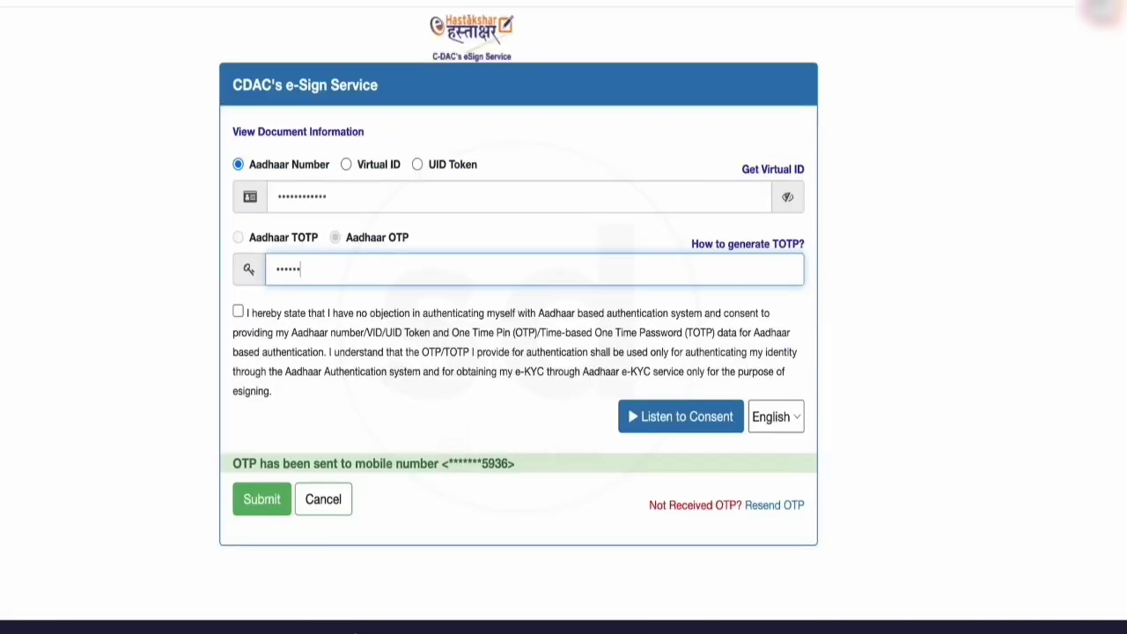
pyautogui.click(261, 499)
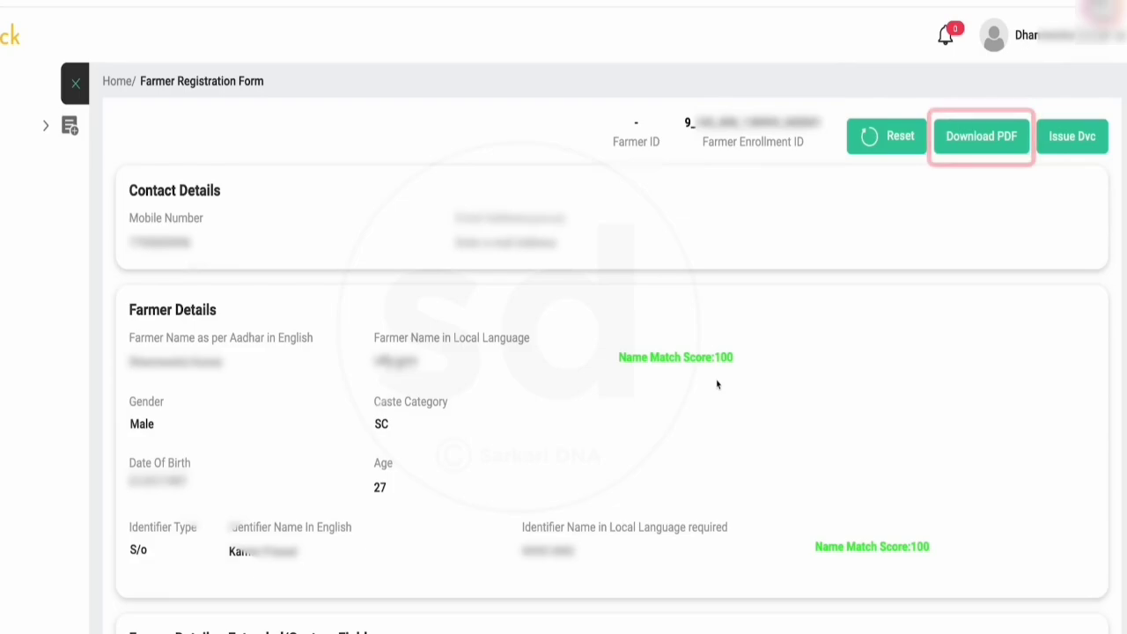
# Step: Download the two-page registration form and save it with Destination set to Save as PDF
pyautogui.click(991, 141)
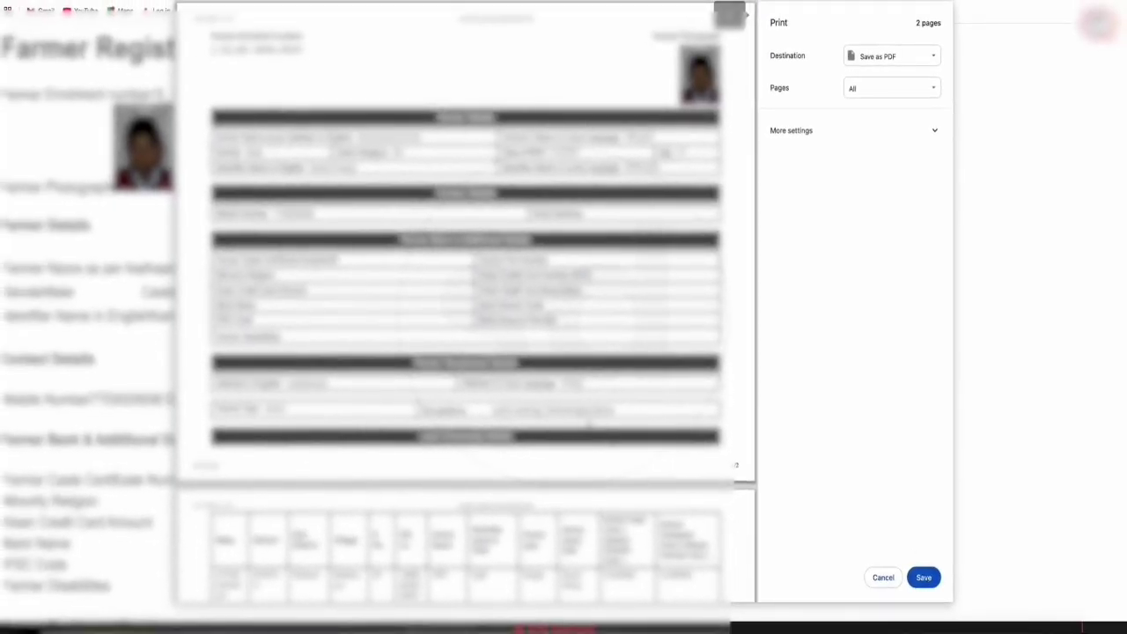
pyautogui.moveTo(740, 13)
pyautogui.mouseDown()
pyautogui.moveTo(739, 588)
pyautogui.moveTo(729, 13)
pyautogui.mouseUp()
pyautogui.click(923, 575)
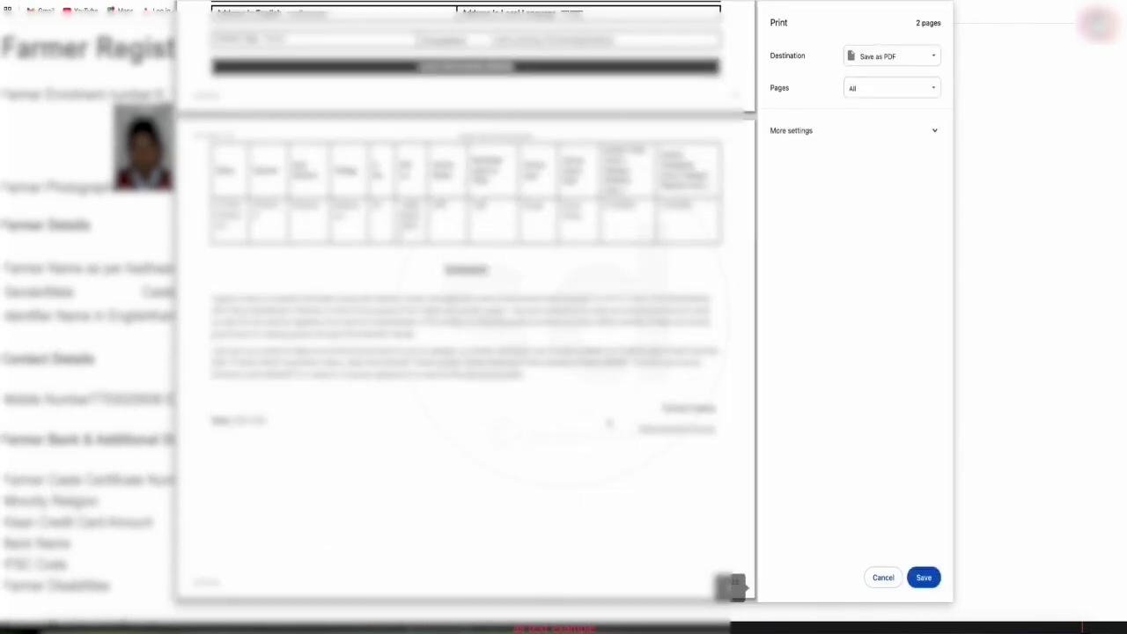
pyautogui.moveTo(730, 581); pyautogui.dragTo(731, 13)
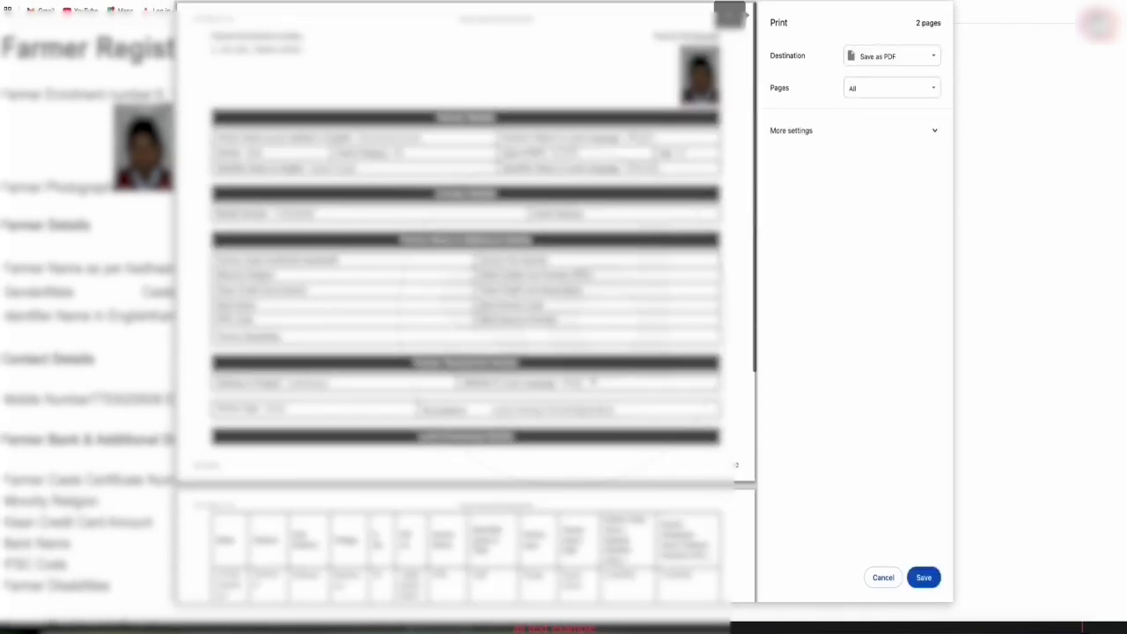
pyautogui.click(924, 578)
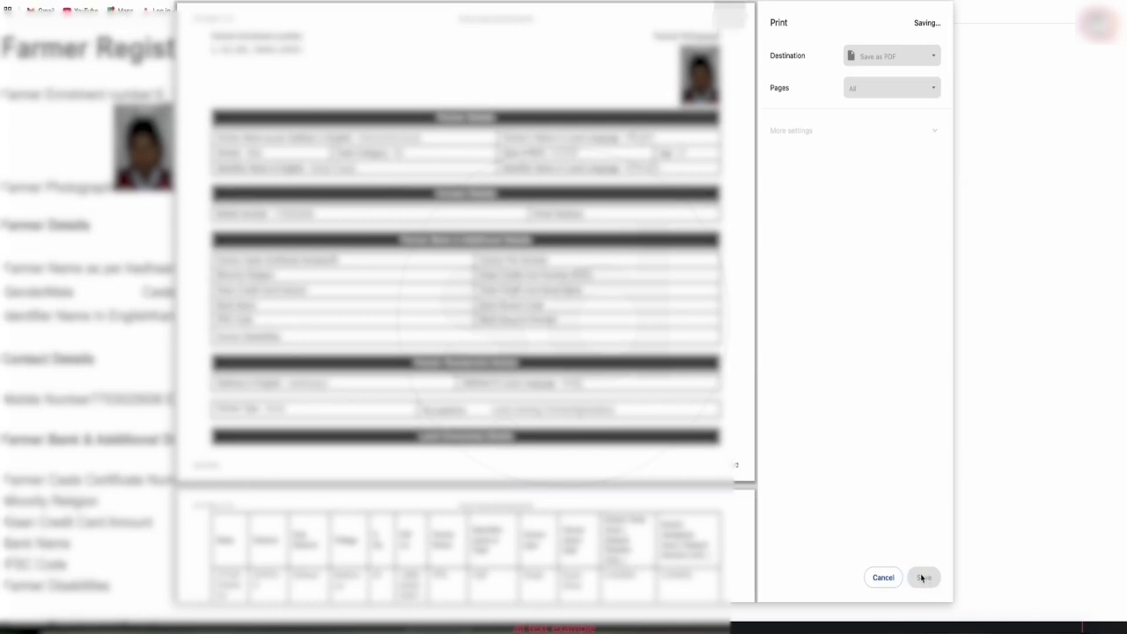